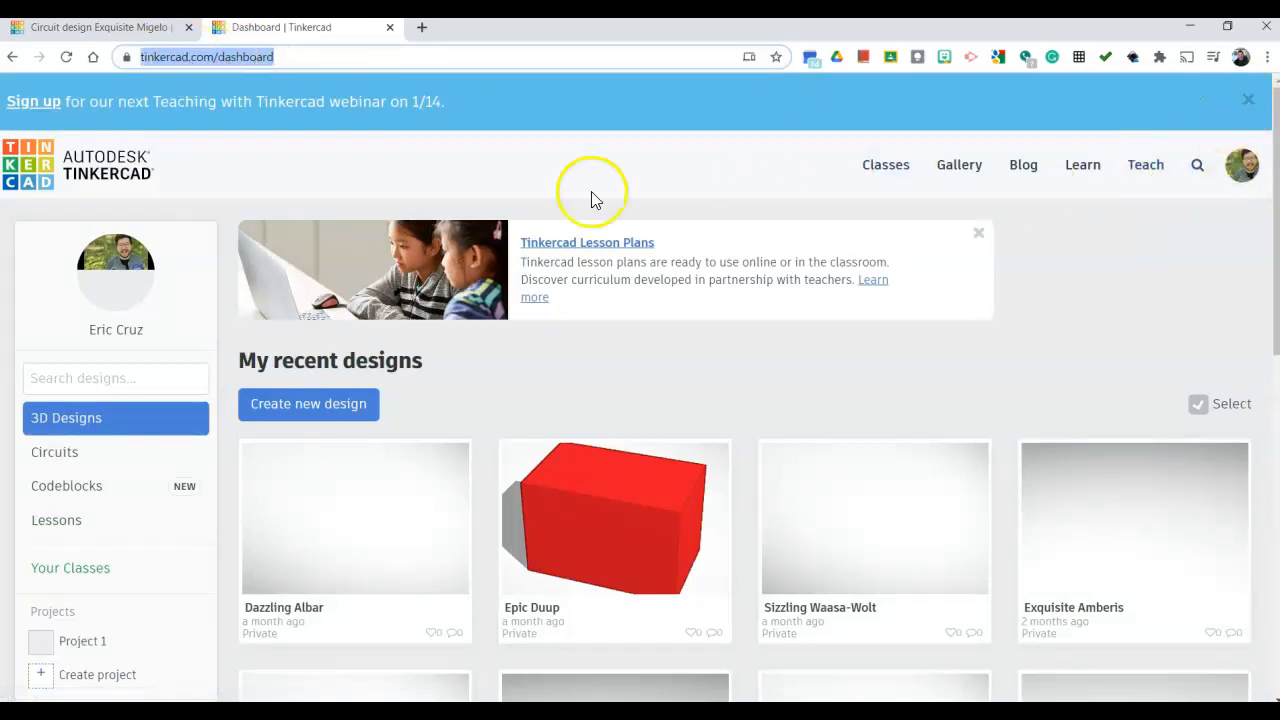
- Show the list of circuit designs on the Tinkercad dashboard and locate the option for creating a new circuit
click(286, 57)
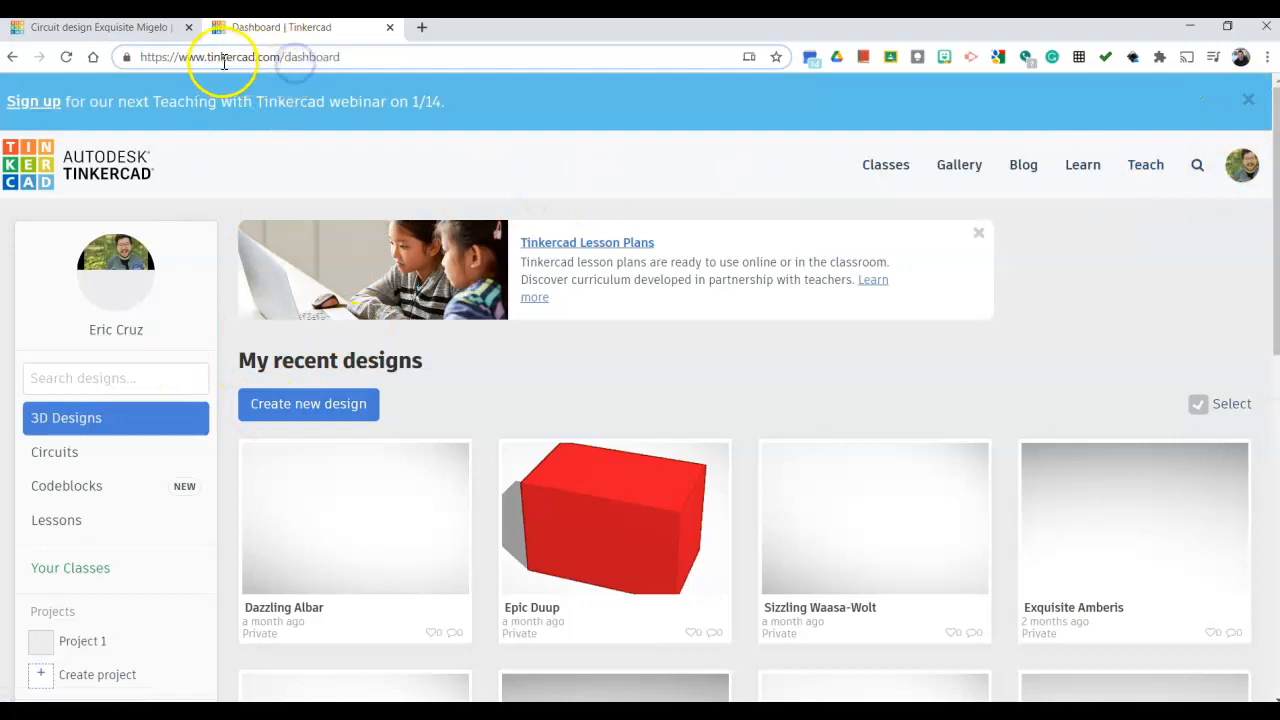
click(102, 462)
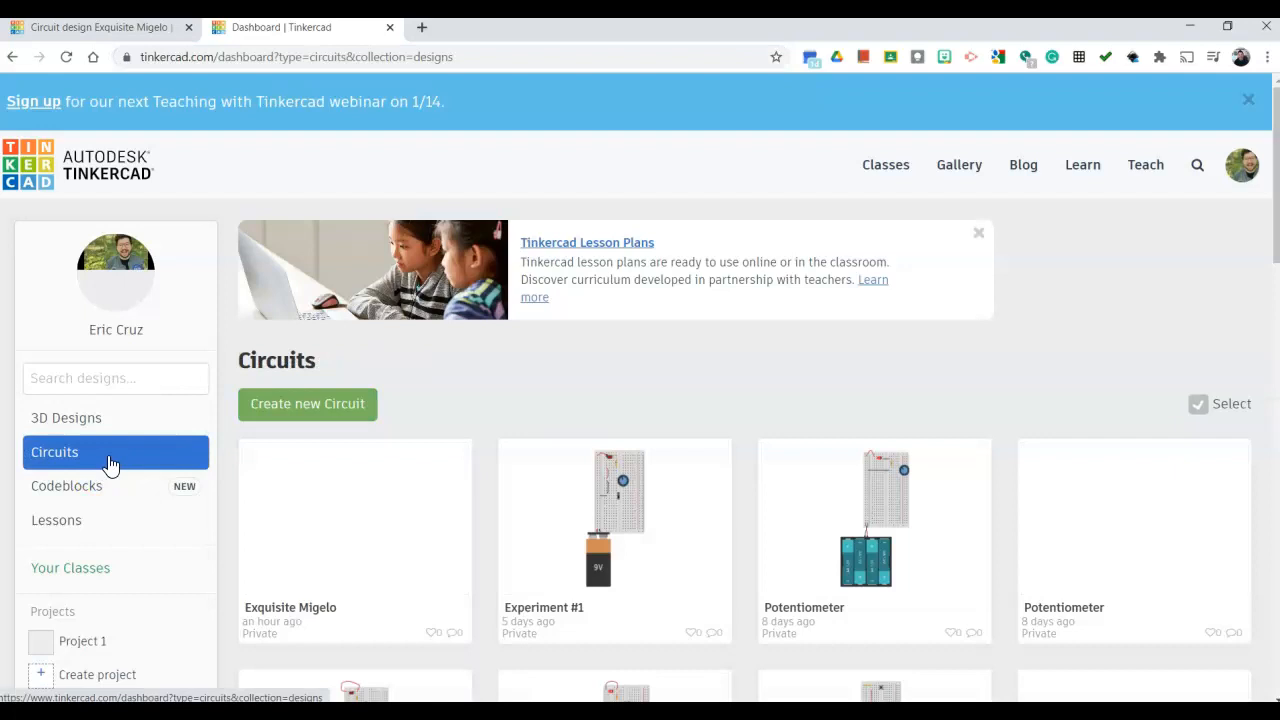
click(323, 412)
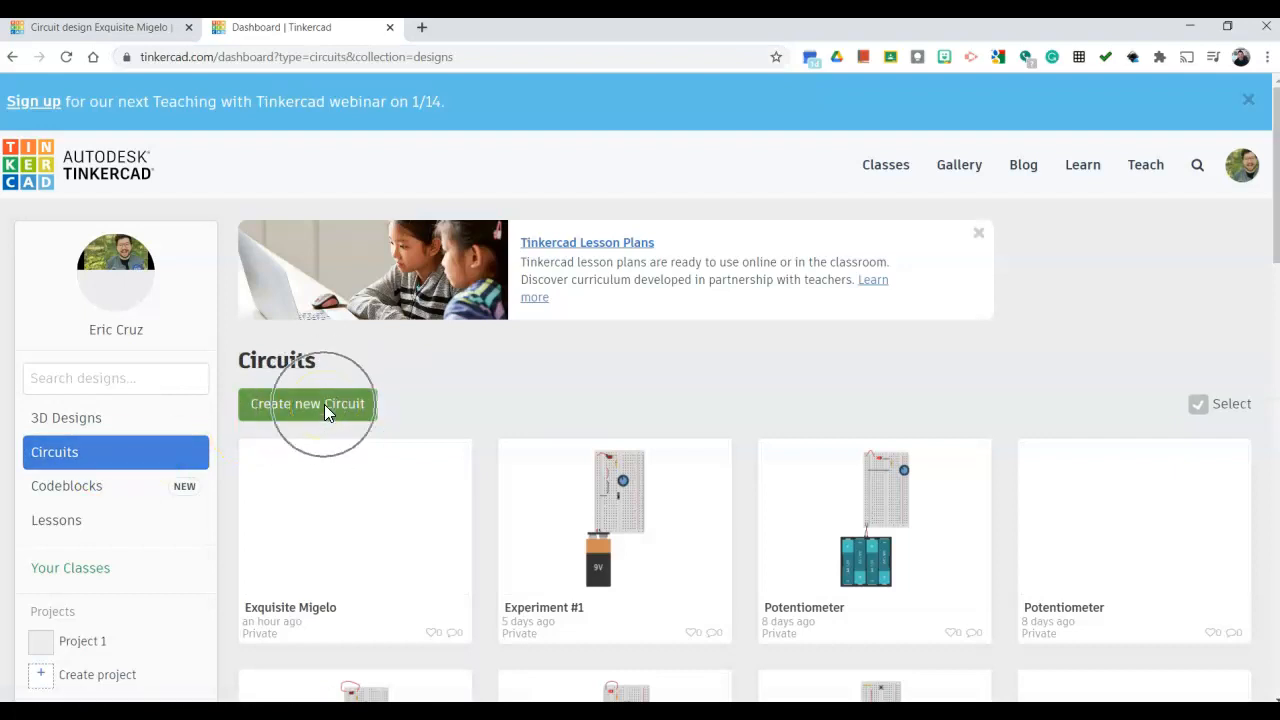
- Switch to the already open blank circuit design and rename it "Potentiometer and Motor"
click(96, 28)
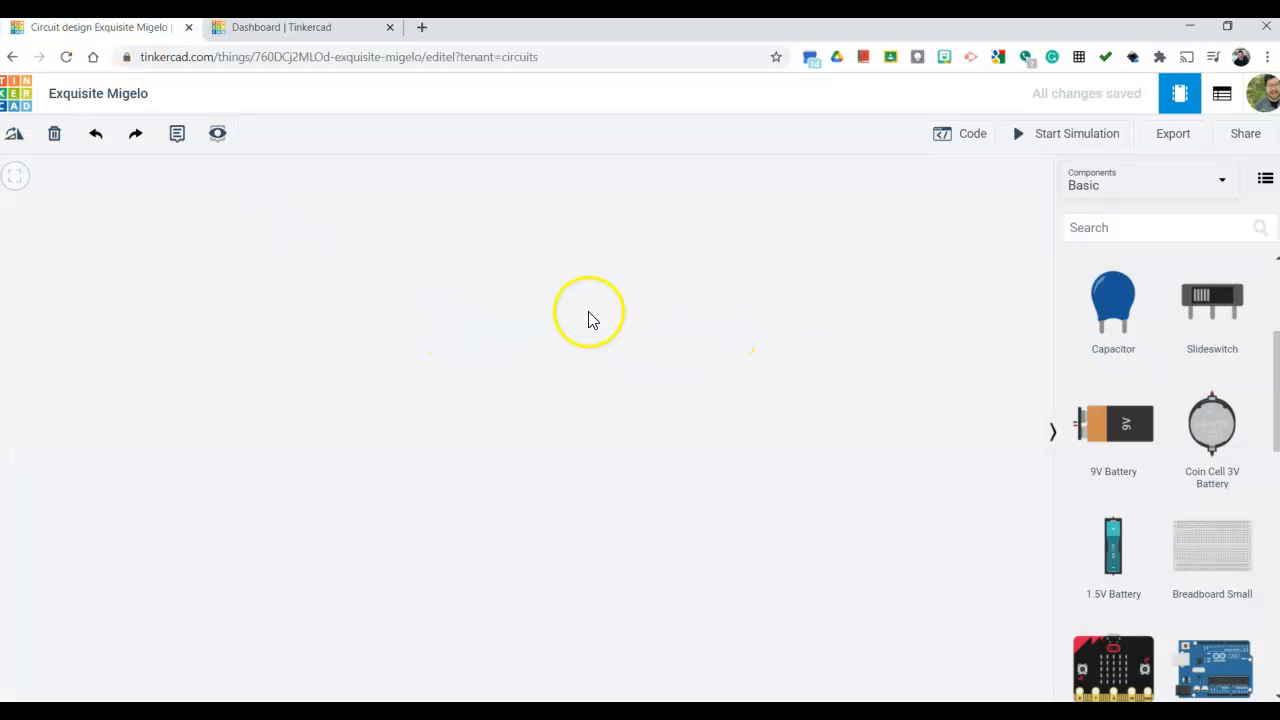
click(104, 92)
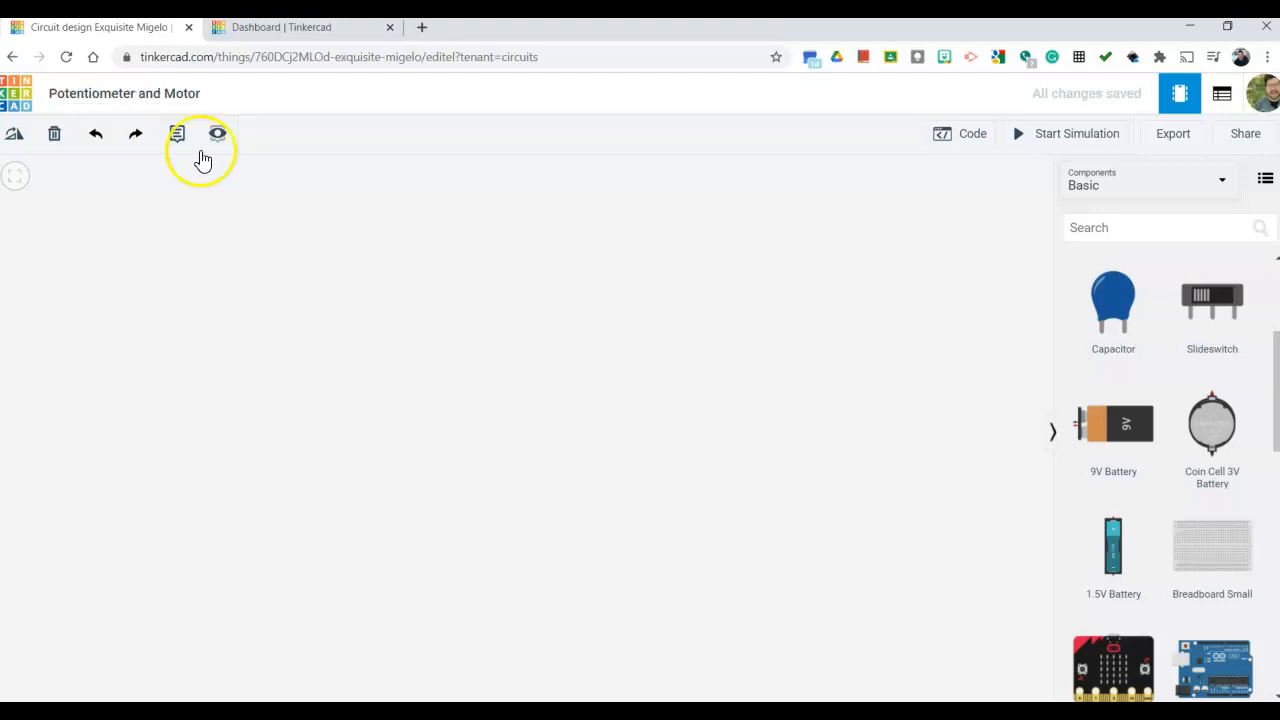
- Add a Breadboard Small to the workspace and place a Slideswitch to the right of it
drag(1220, 548, 337, 297)
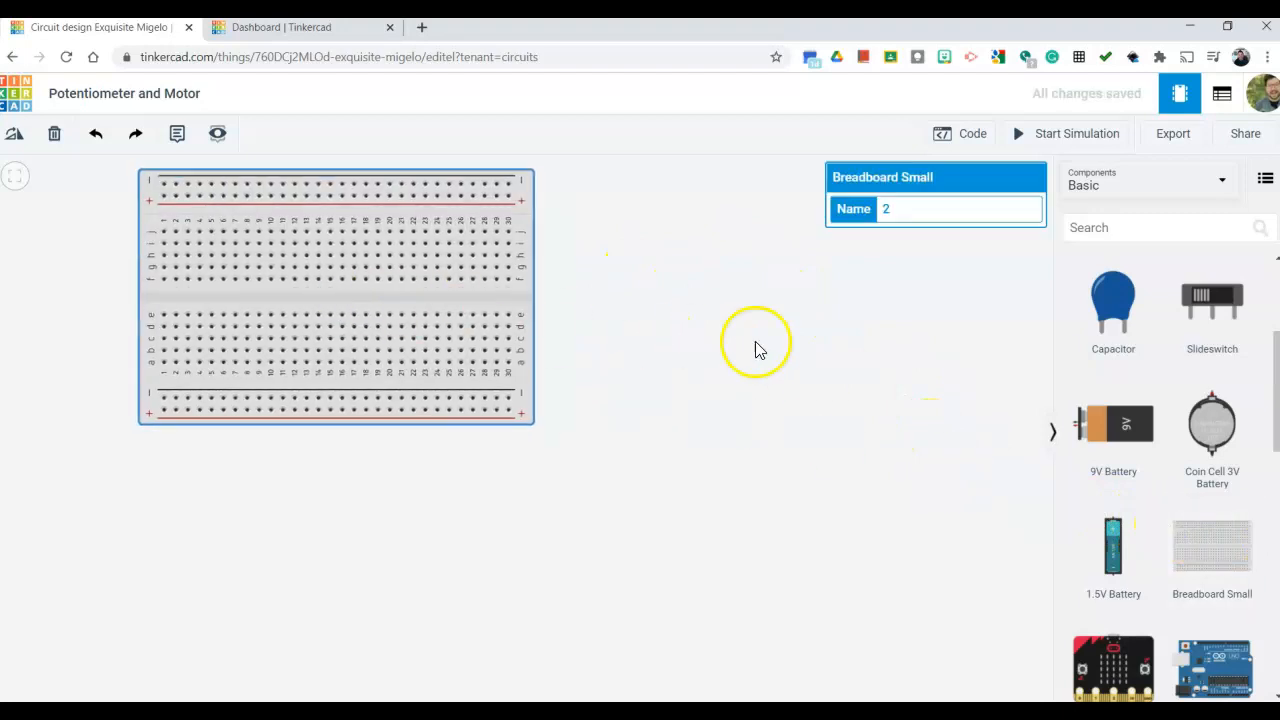
scroll(1190, 415, down, 2)
scroll(1204, 357, up, 2)
drag(1200, 300, 778, 268)
- Add a Hobby Gearmotor to the workspace, below the slideswitch
scroll(1175, 440, down, 2)
scroll(1175, 440, down, 3)
drag(1206, 520, 757, 533)
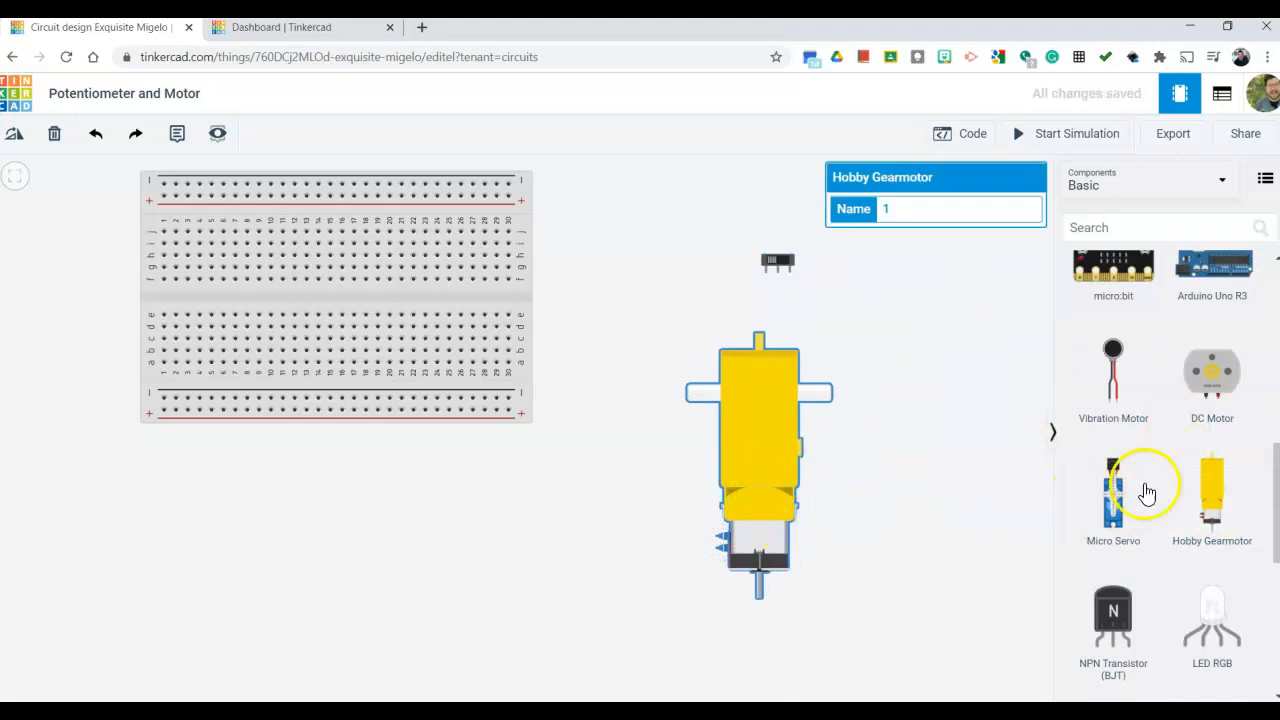
- Add a 1.5V Battery, set its count to 4 batteries, and position the pack below the breadboard
scroll(1086, 510, down, 3)
scroll(1178, 458, up, 8)
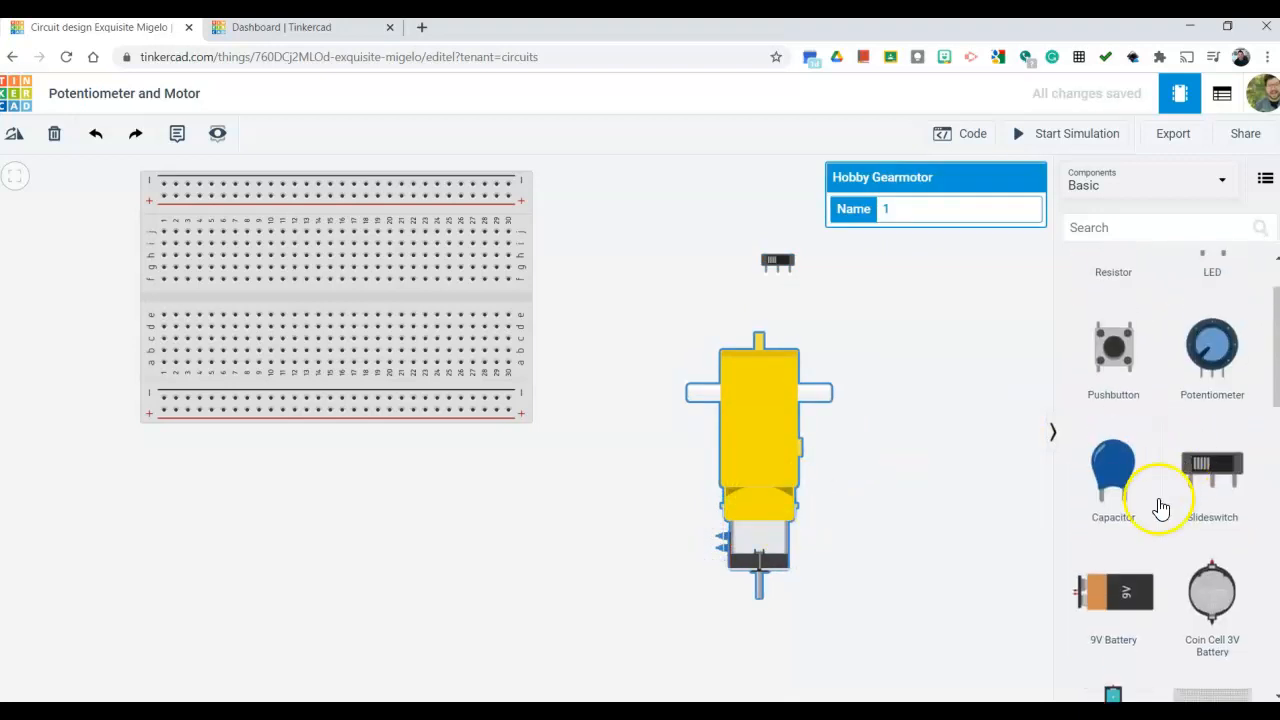
scroll(1161, 509, down, 2)
drag(1122, 478, 495, 438)
click(911, 250)
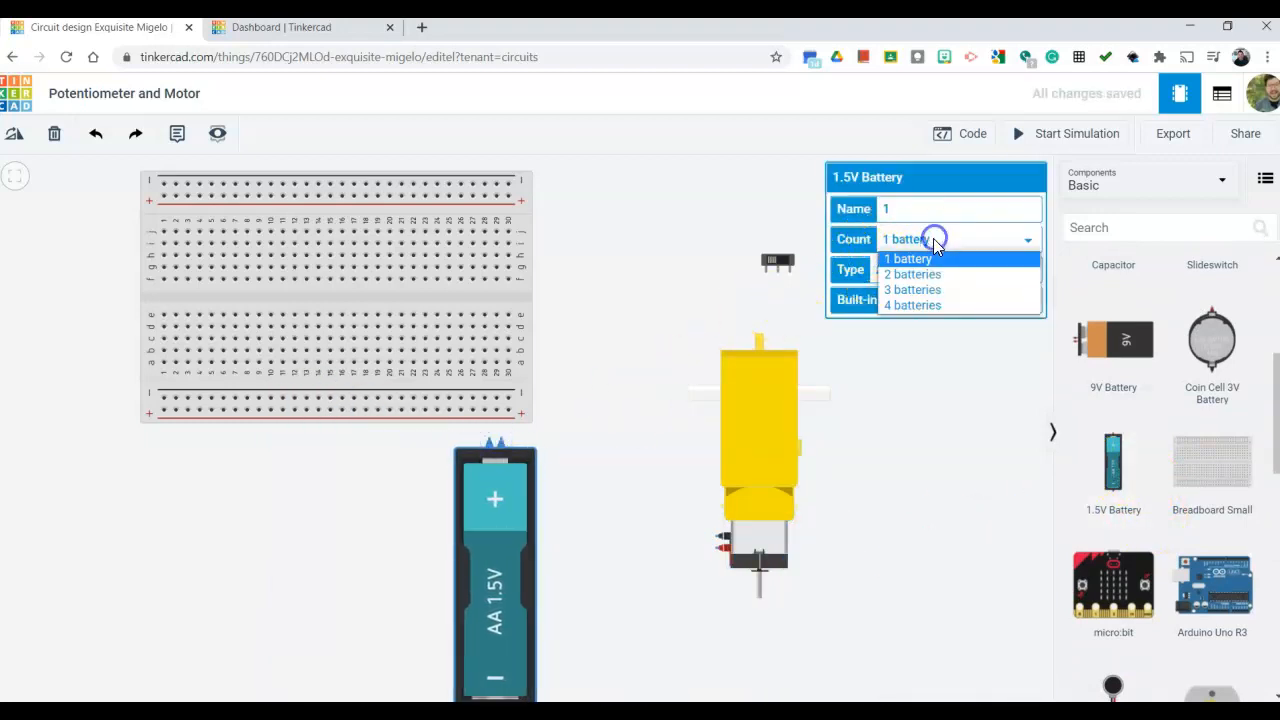
click(912, 306)
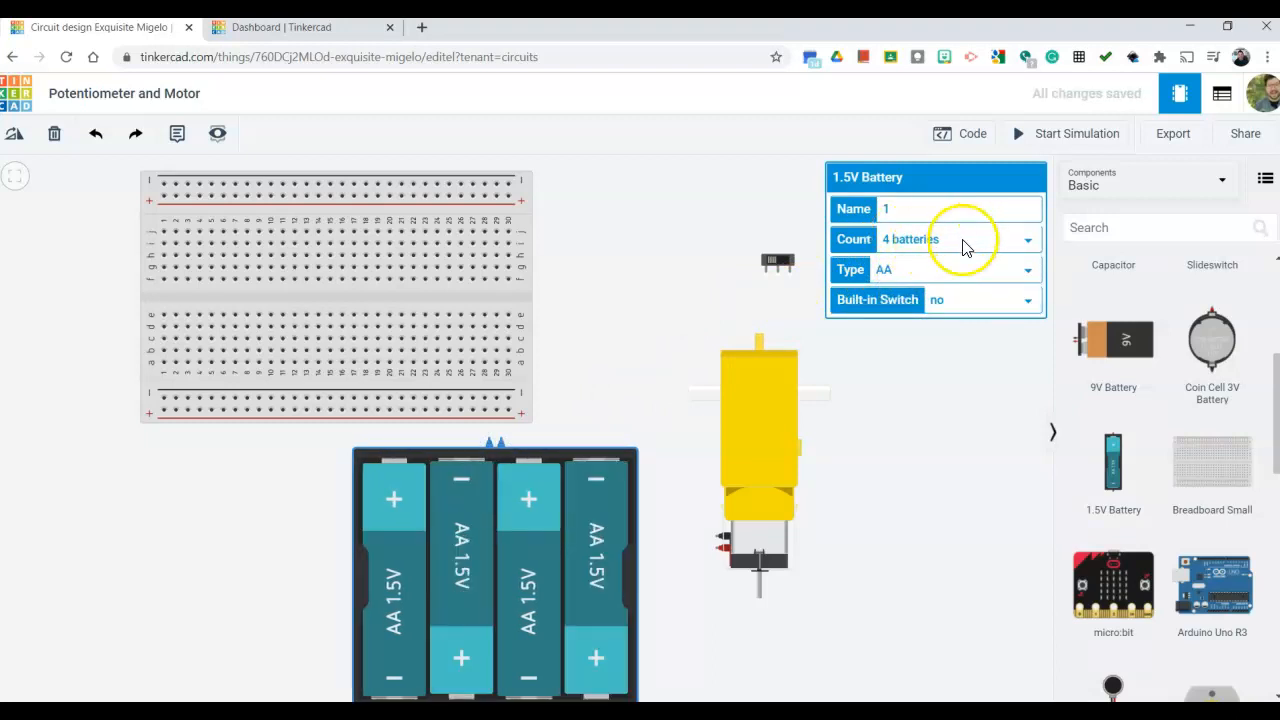
drag(557, 471, 452, 478)
click(618, 453)
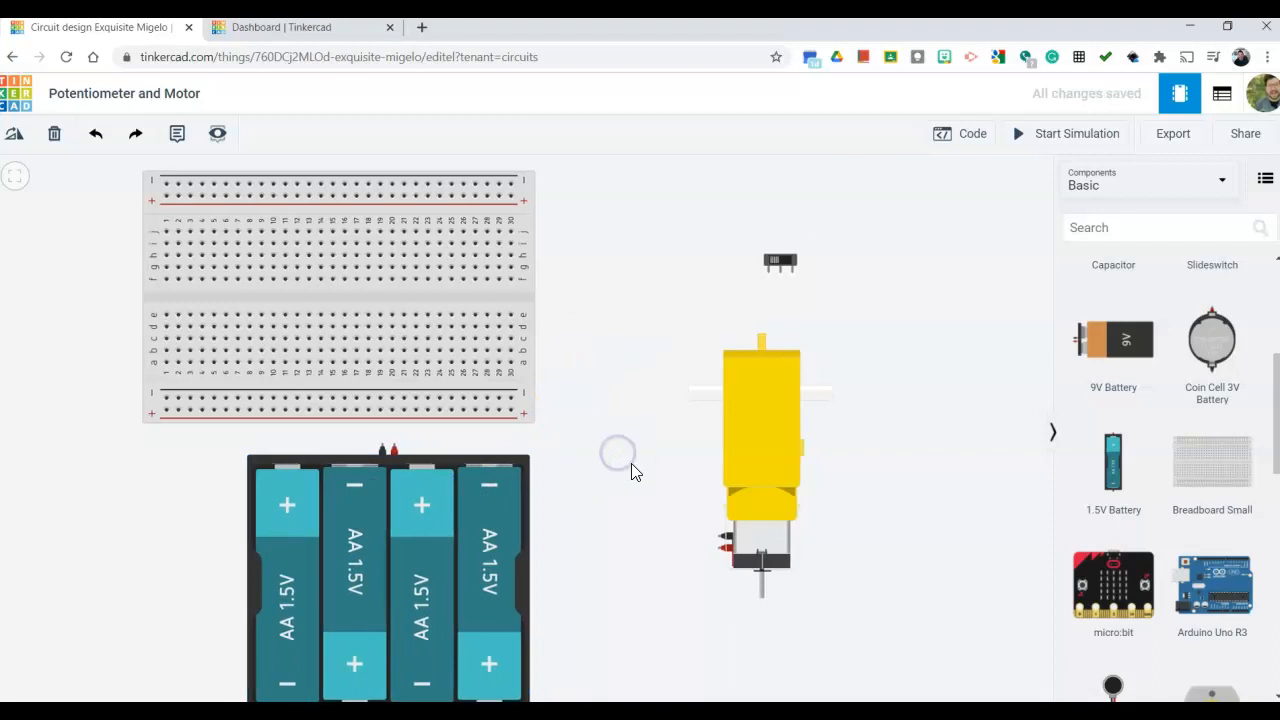
- Rotate the small breadboard 90 degrees so it stands upright, and position it just above the battery pack
scroll(617, 423, down, 3)
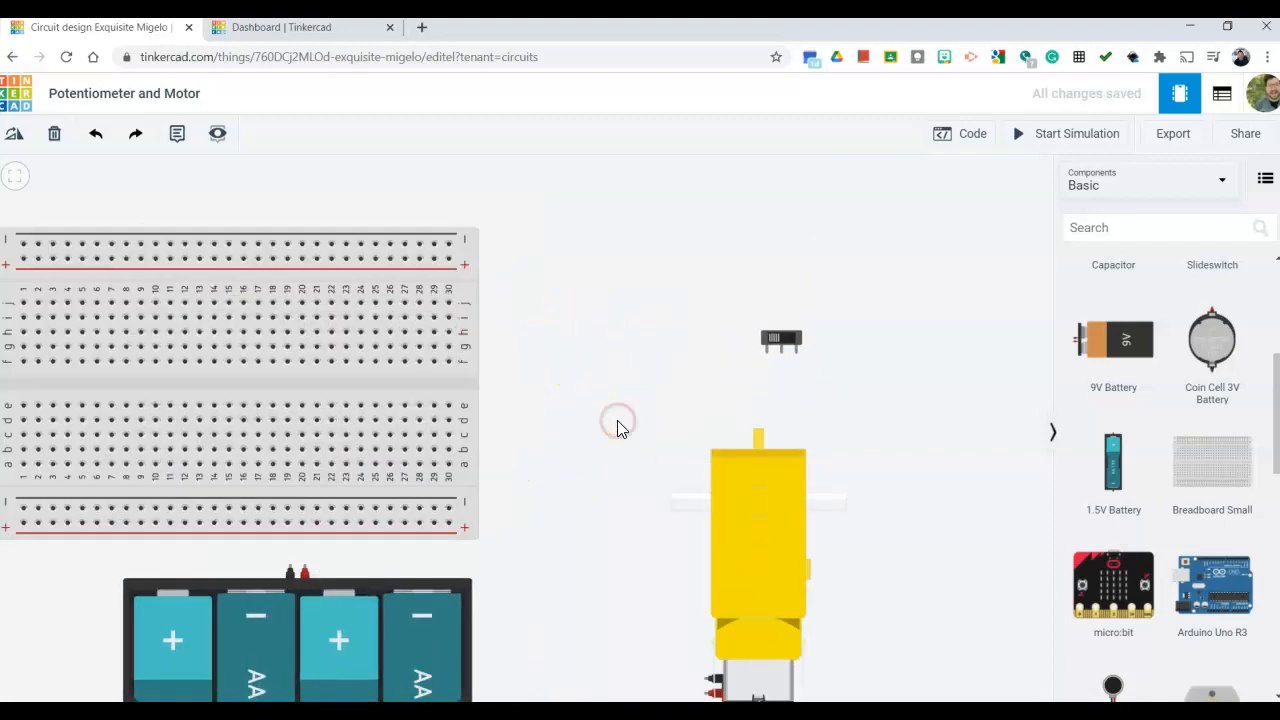
scroll(616, 435, down, 2)
drag(490, 350, 489, 333)
key(r)
key(r)
key(r)
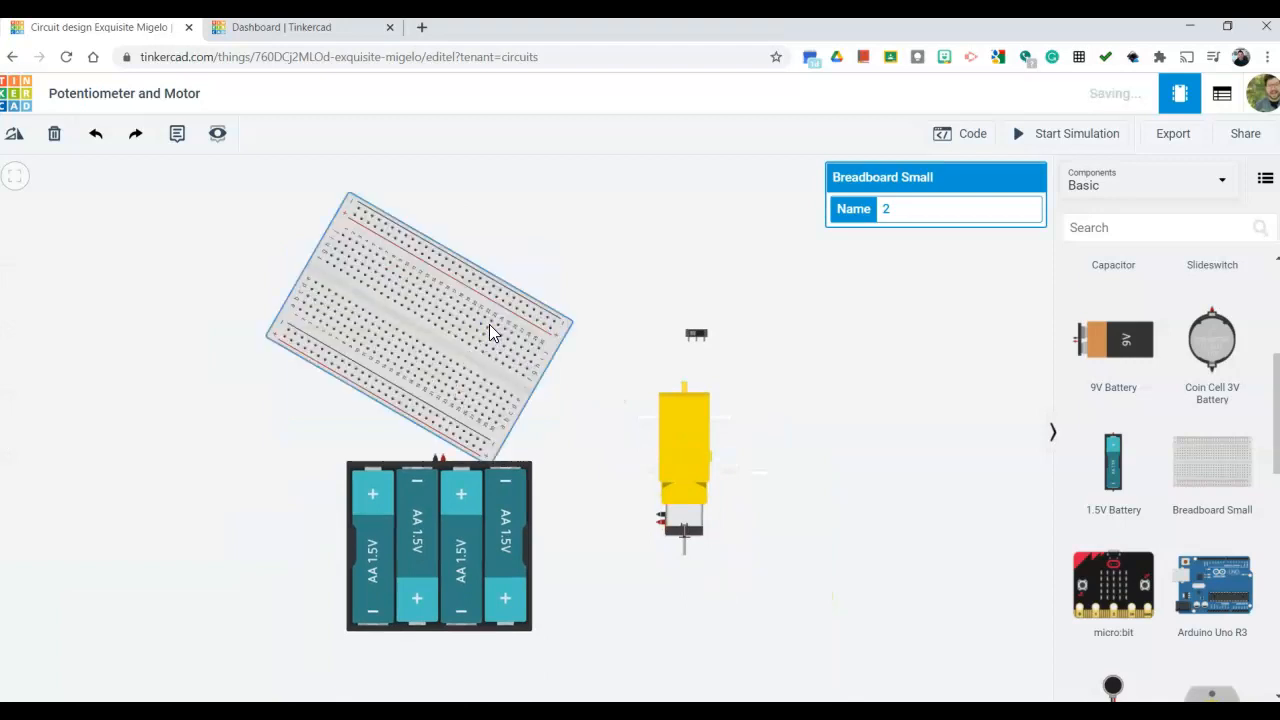
drag(423, 213, 470, 184)
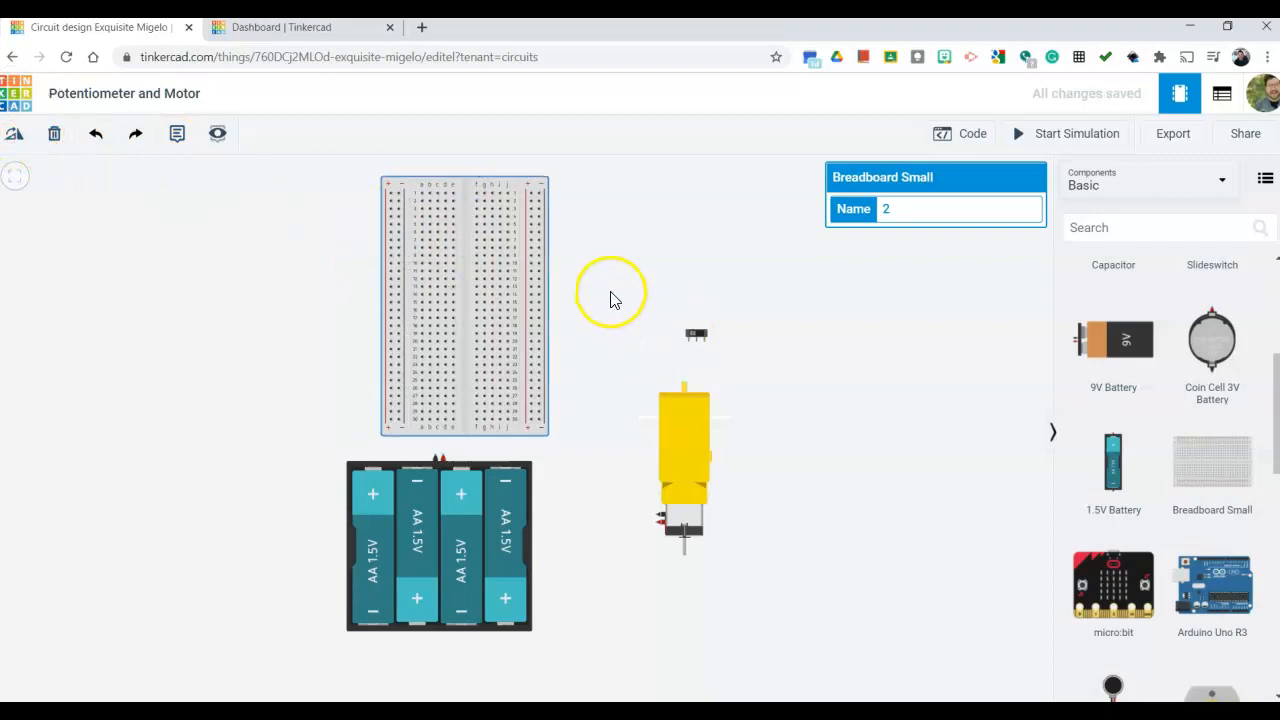
drag(465, 208, 474, 200)
click(894, 363)
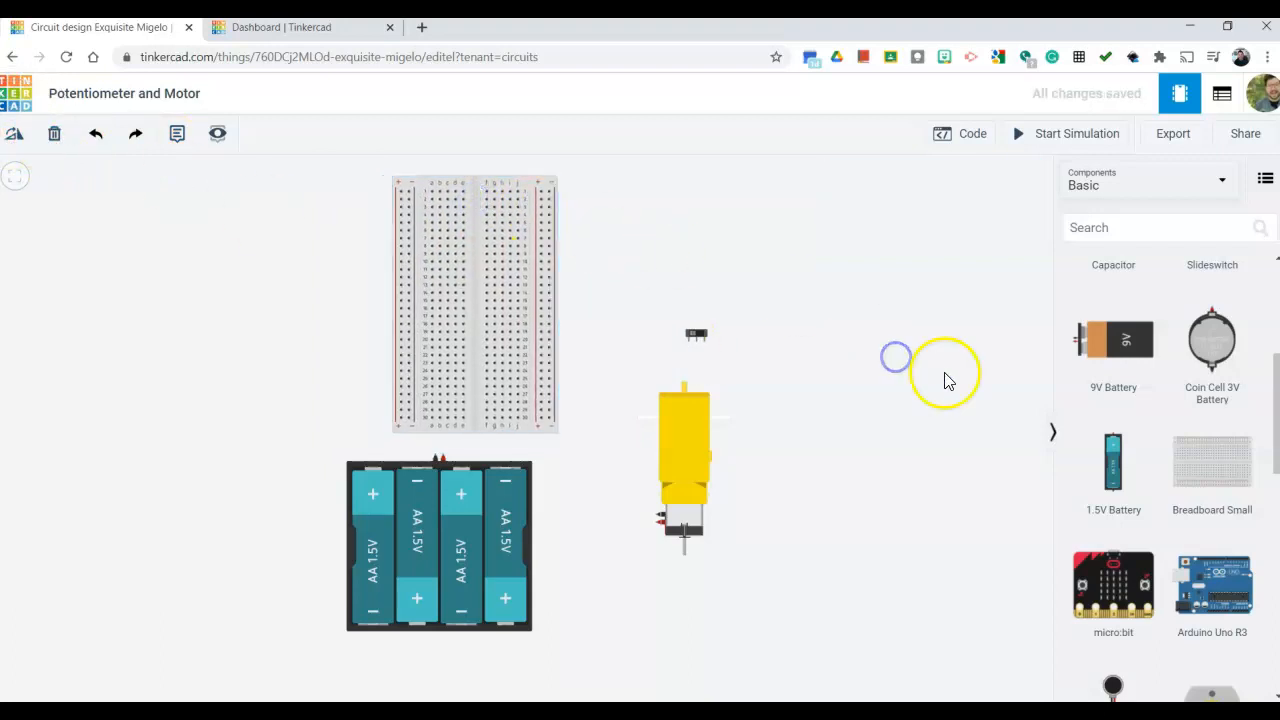
- Add a Potentiometer to the right of the breadboard's upper half
scroll(1229, 455, down, 7)
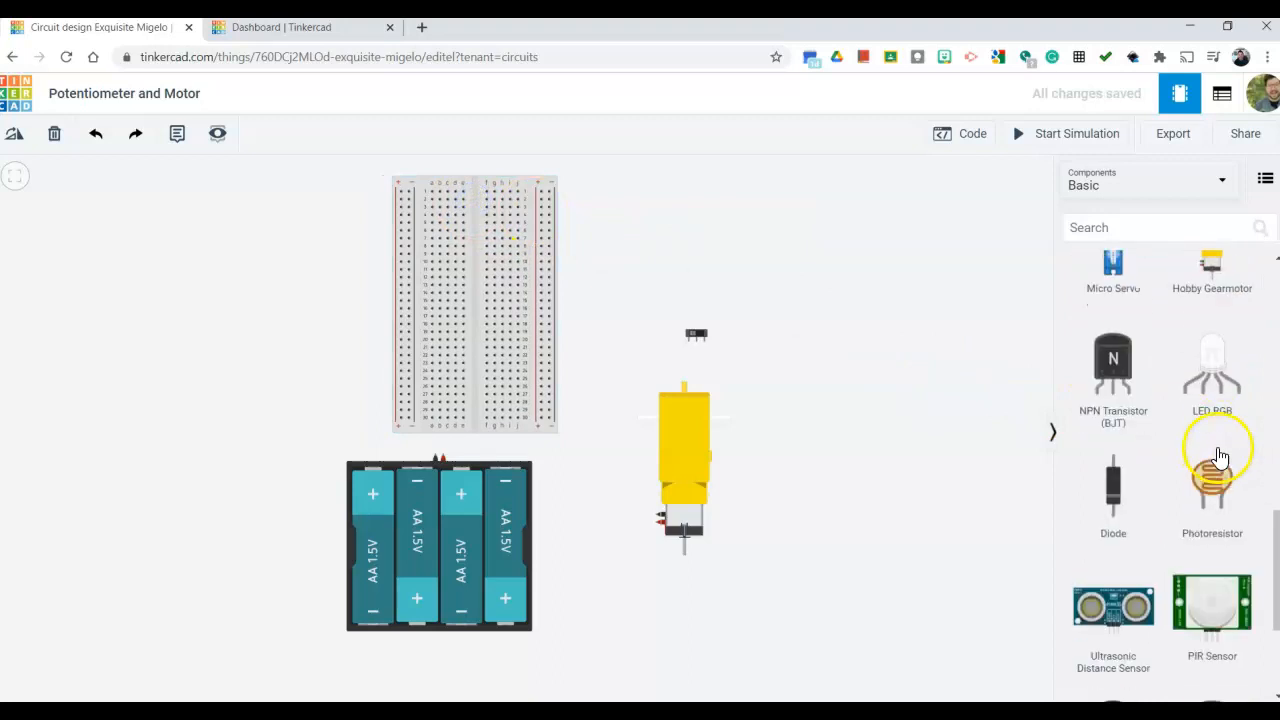
scroll(1224, 463, up, 8)
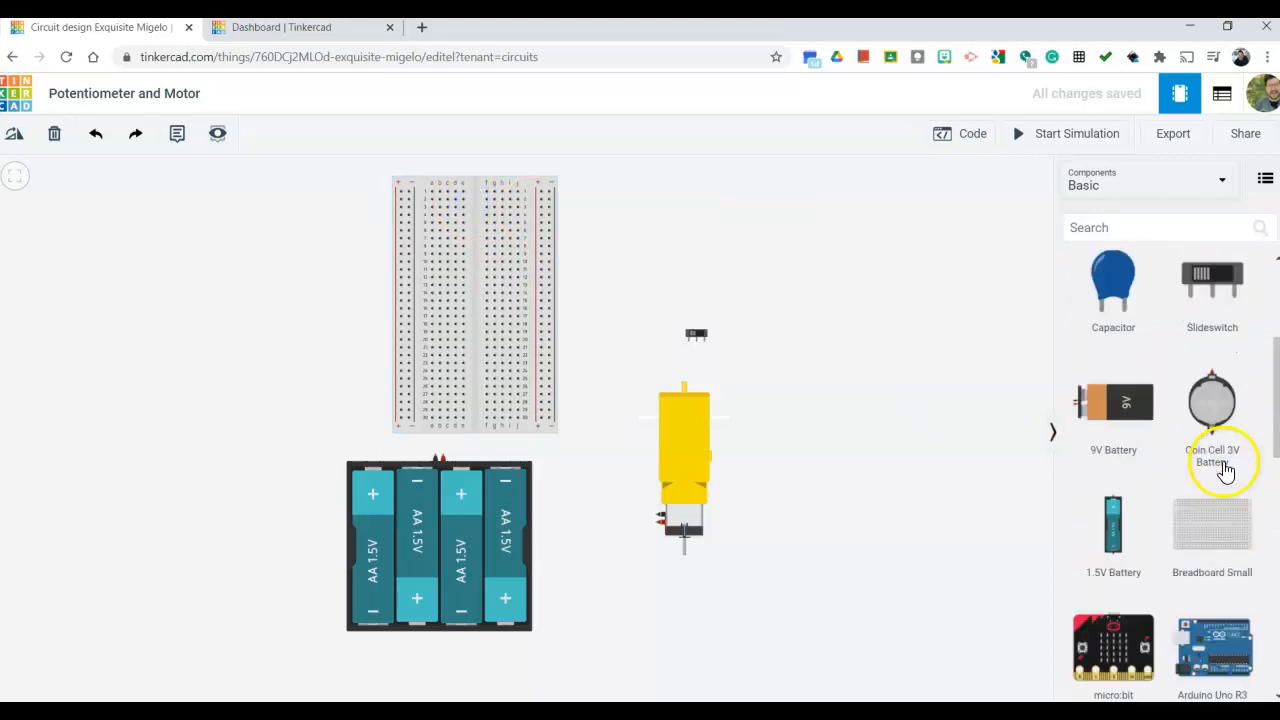
scroll(1226, 470, up, 1)
drag(1222, 440, 620, 250)
click(677, 271)
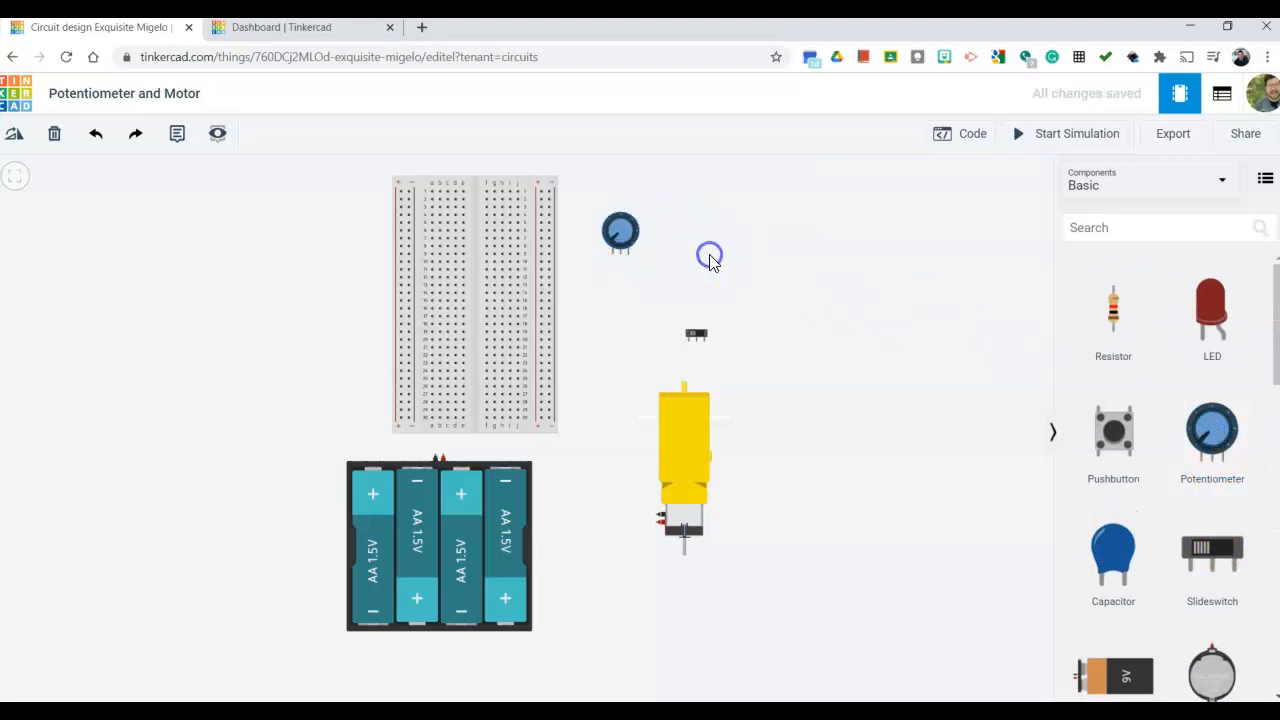
- Move the hobby gearmotor to the left side of the breadboard and rotate it 180 degrees so its terminals face the board
drag(714, 388, 186, 286)
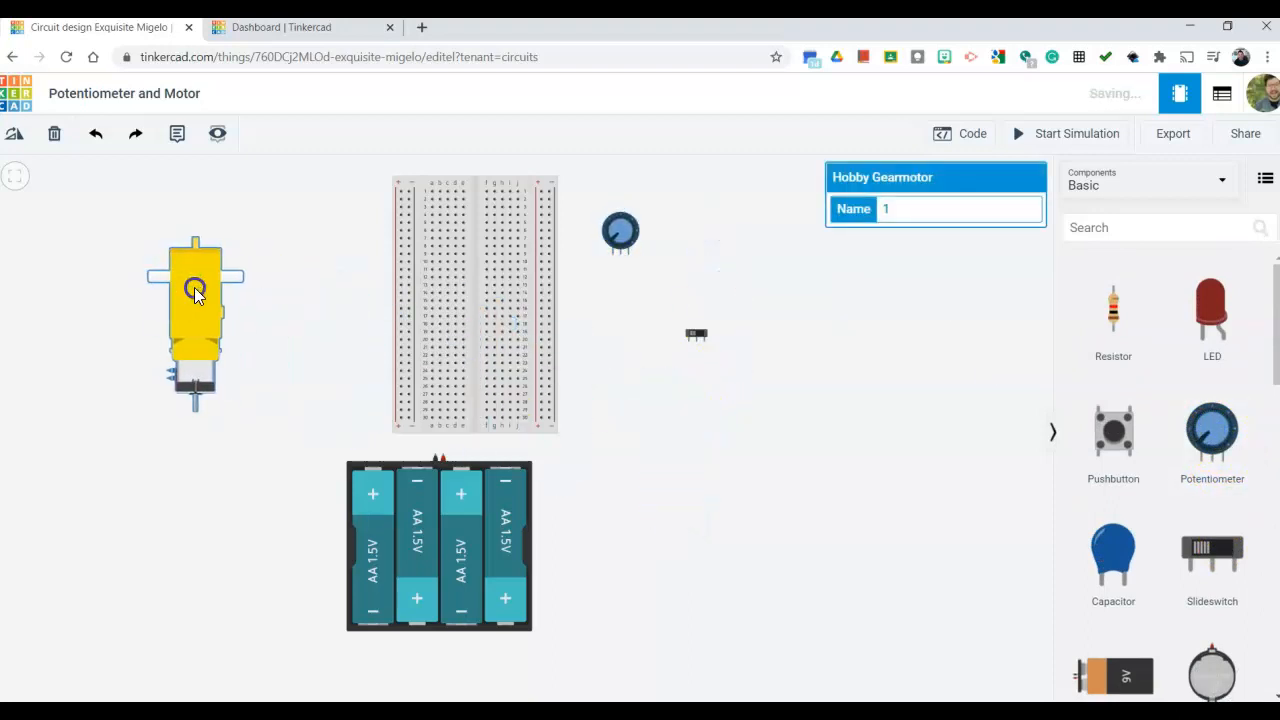
key(r)
key(r)
key(r)
key(r)
key(r)
key(r)
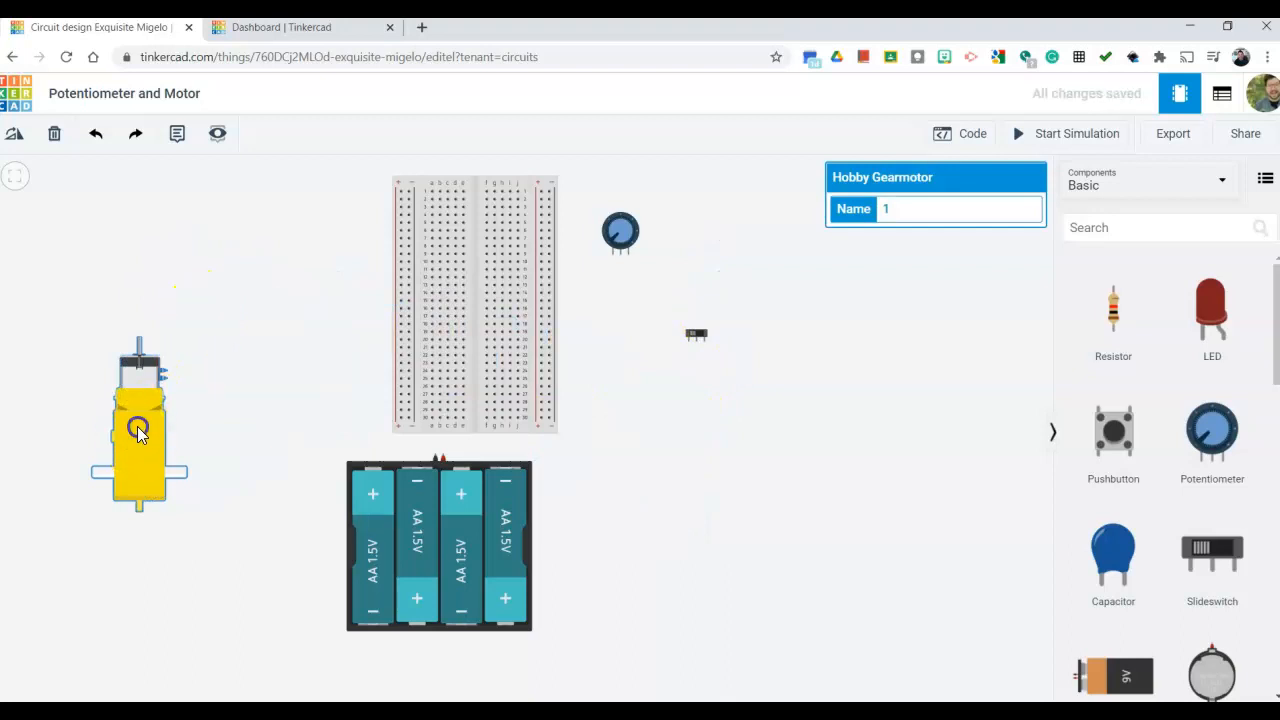
drag(136, 429, 187, 372)
click(253, 327)
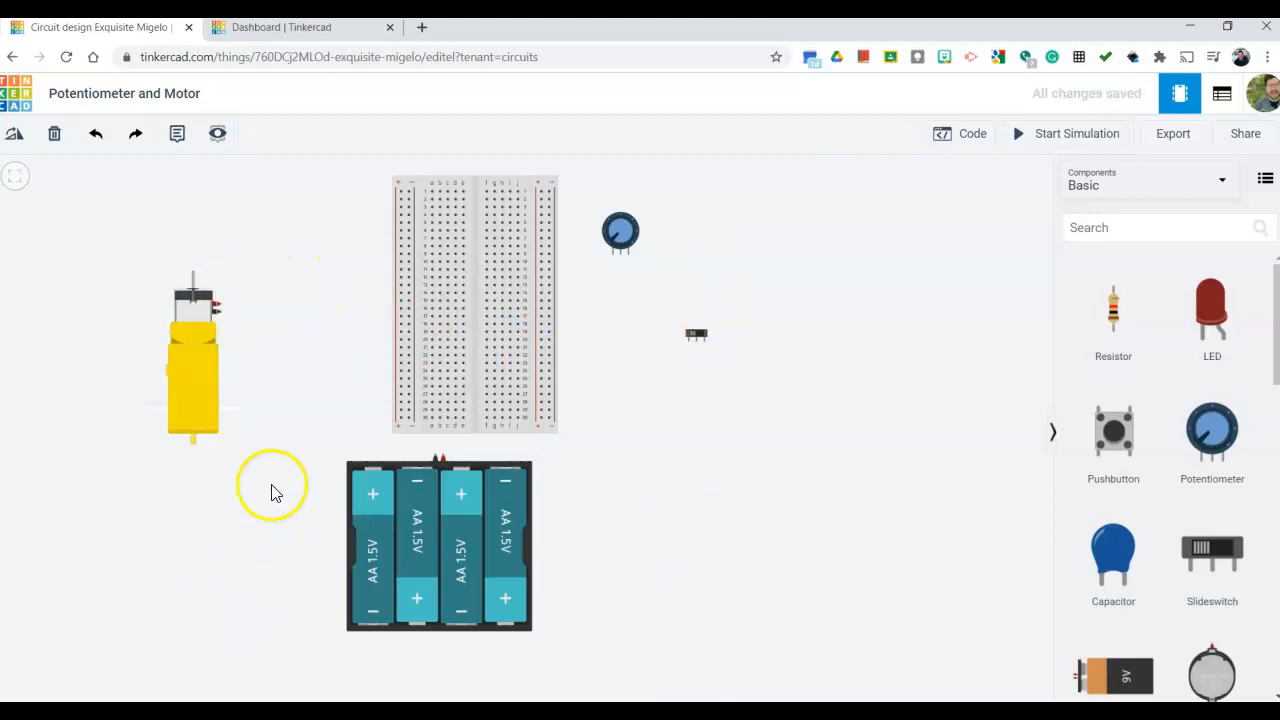
drag(212, 375, 259, 294)
click(352, 289)
drag(334, 277, 342, 313)
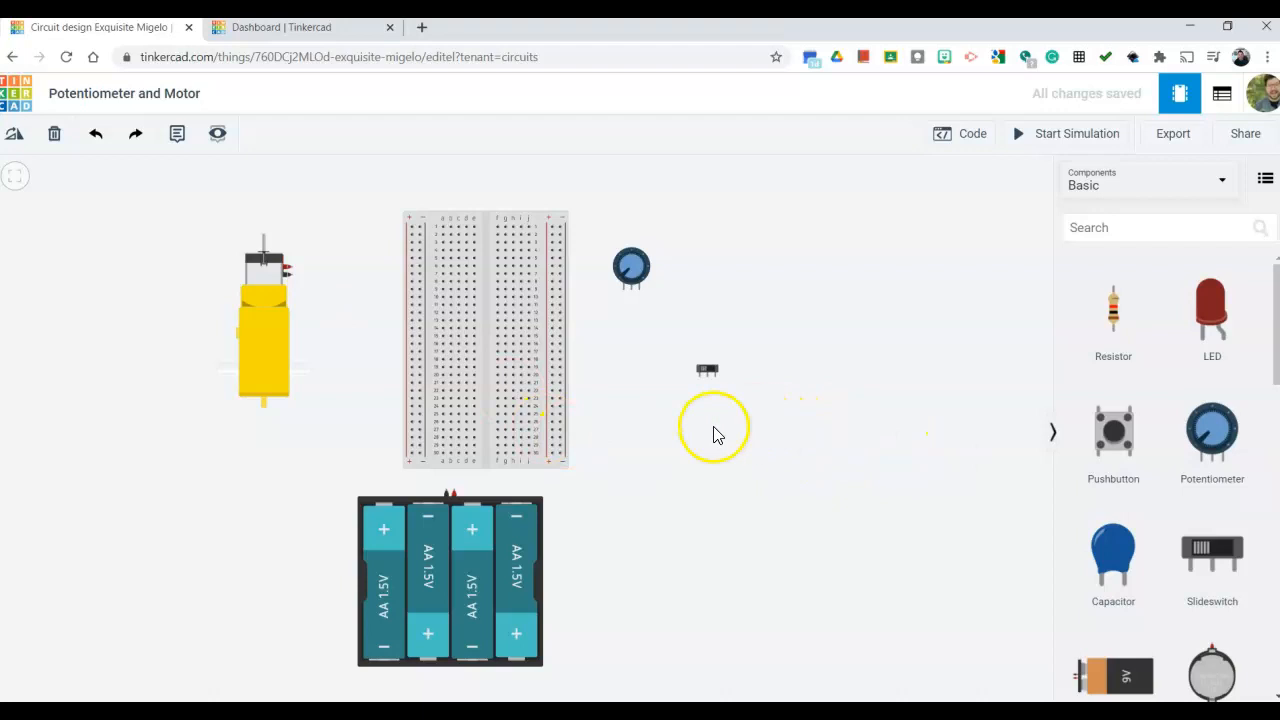
- Wire the lower ends of the breadboard's left positive and negative rails to the battery pack's red and black terminals respectively
scroll(502, 485, up, 5)
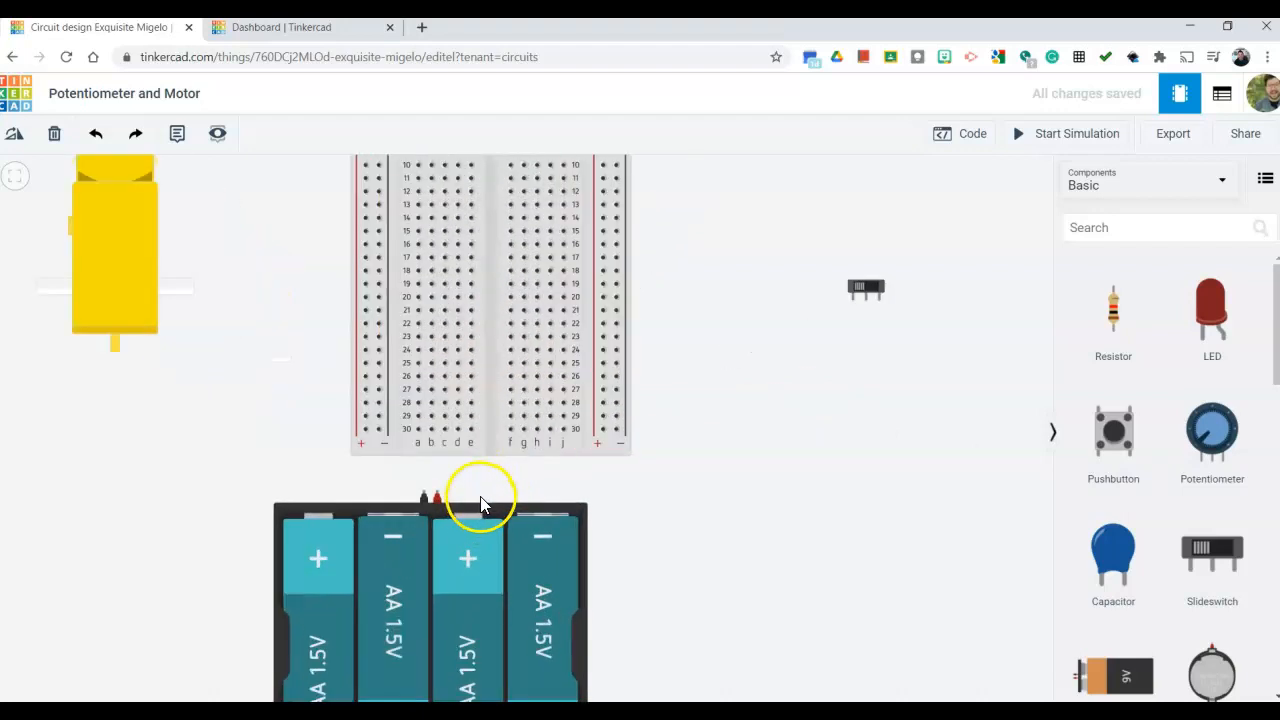
drag(468, 513, 406, 518)
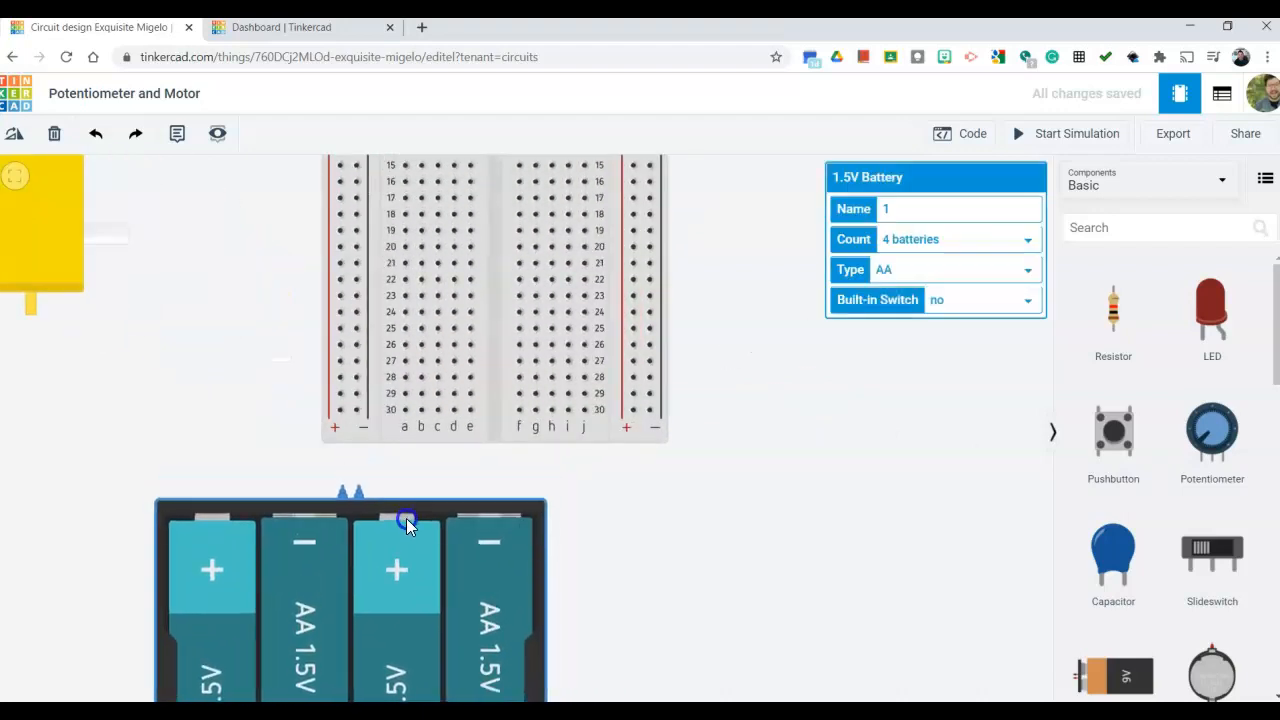
click(704, 530)
scroll(367, 485, up, 3)
scroll(368, 490, up, 4)
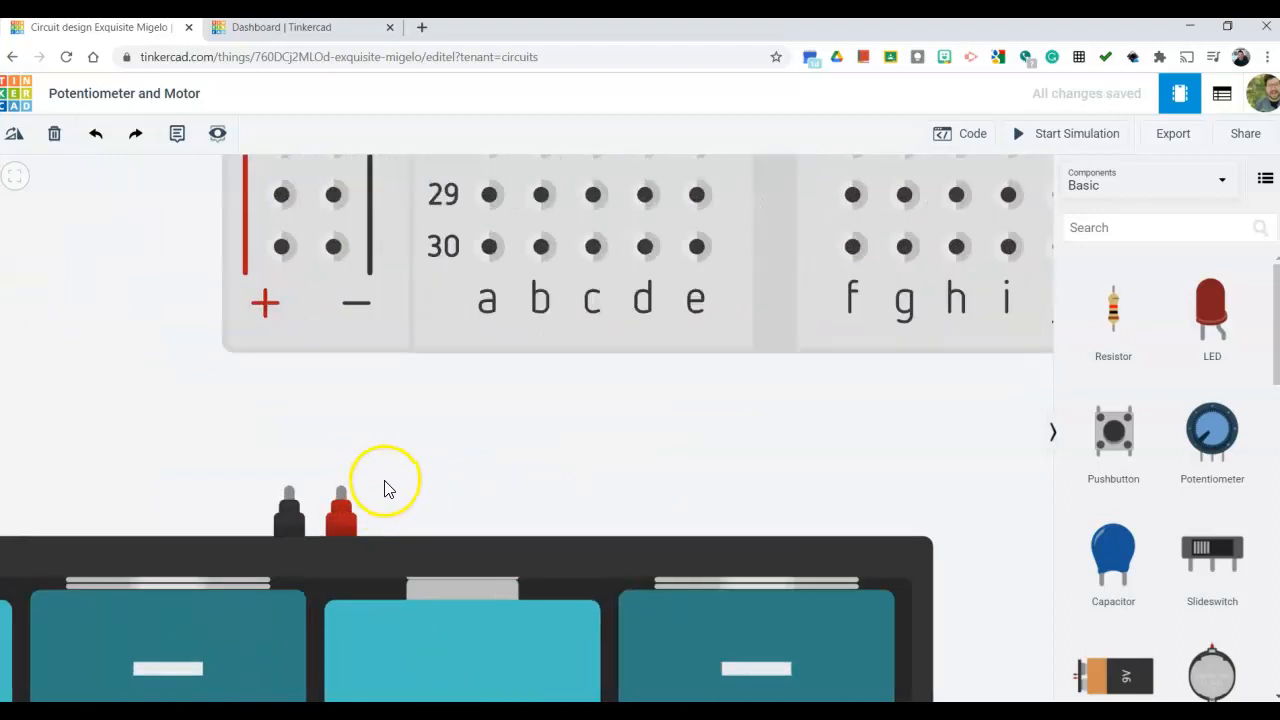
click(281, 246)
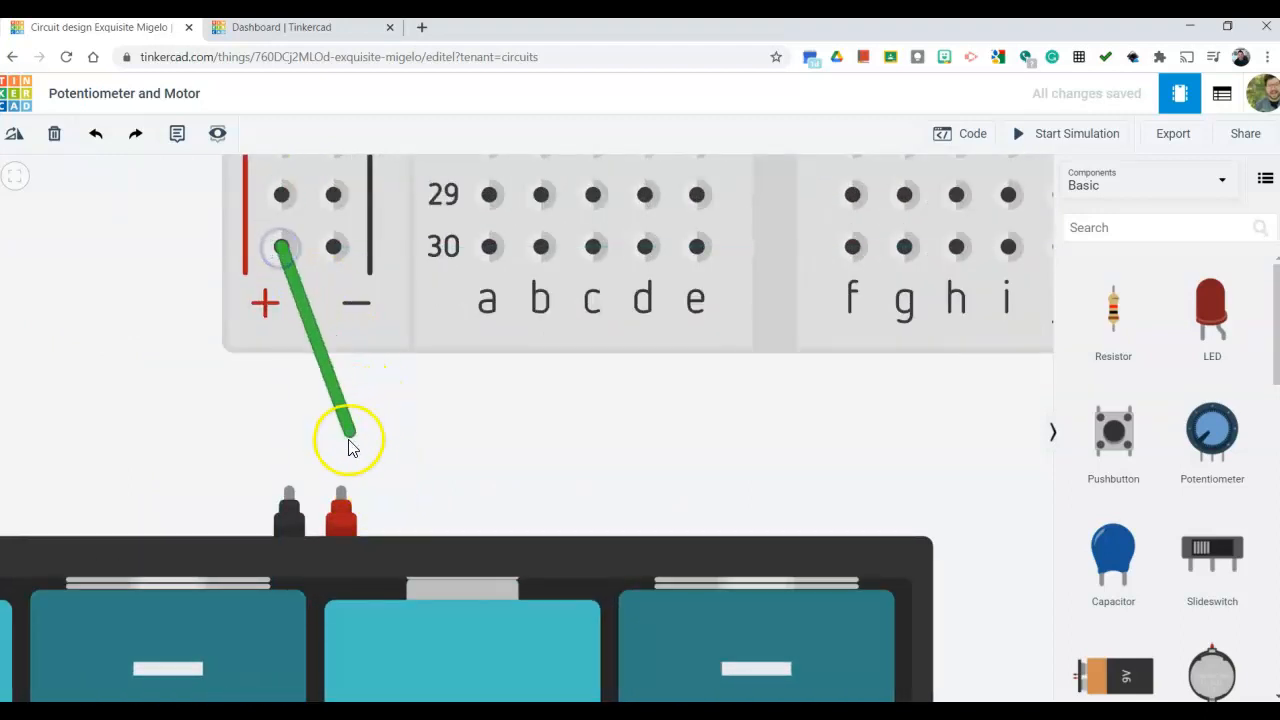
click(347, 492)
click(333, 246)
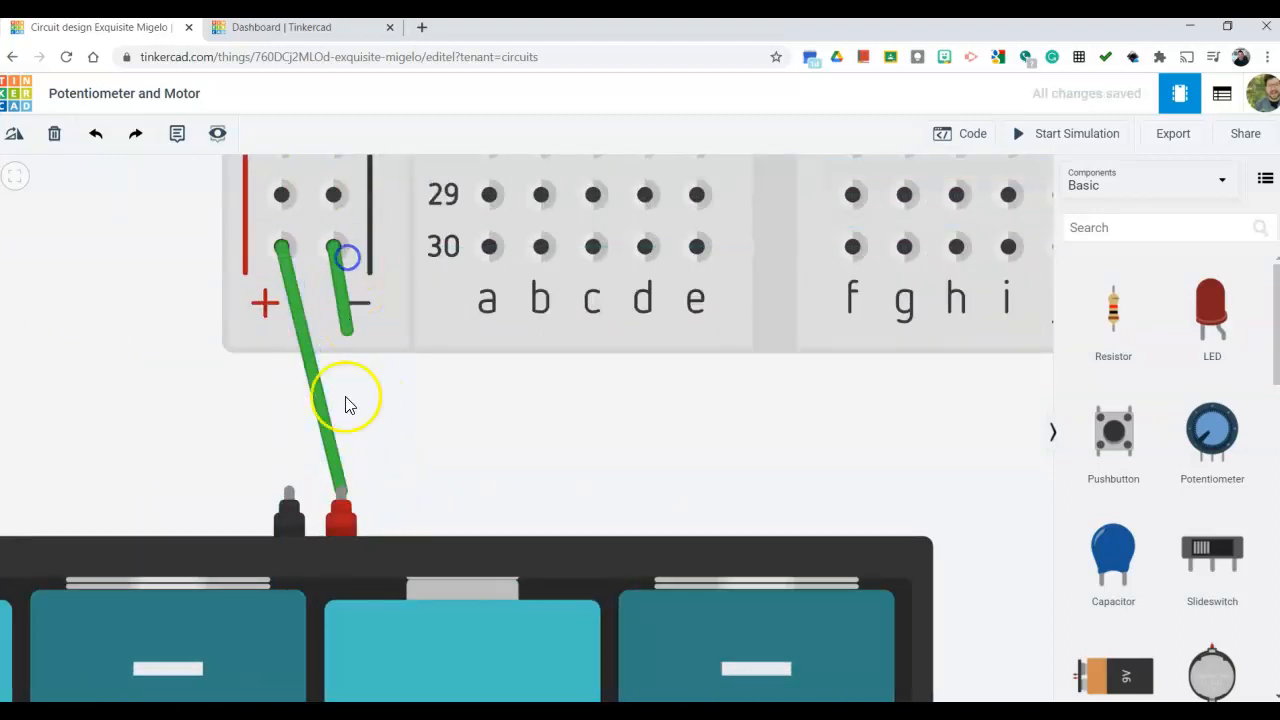
click(289, 487)
- Color the battery pack's negative wire black and its positive wire red
click(941, 210)
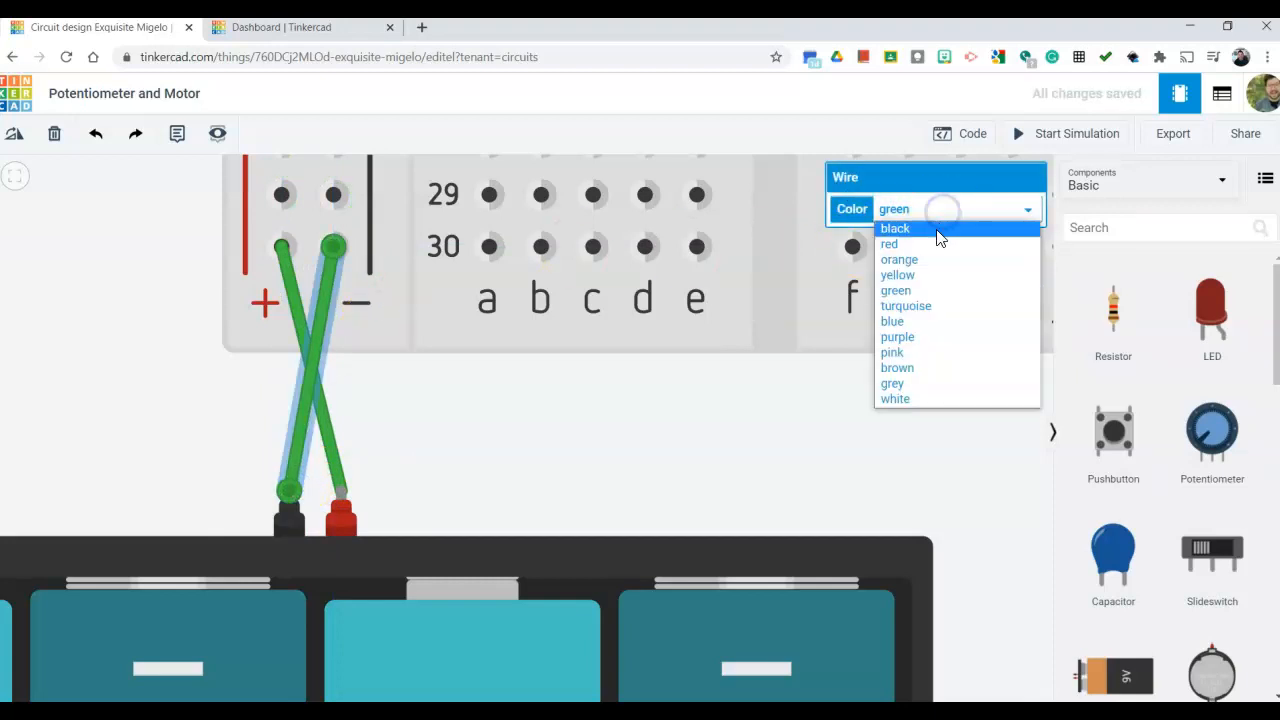
click(930, 232)
click(334, 447)
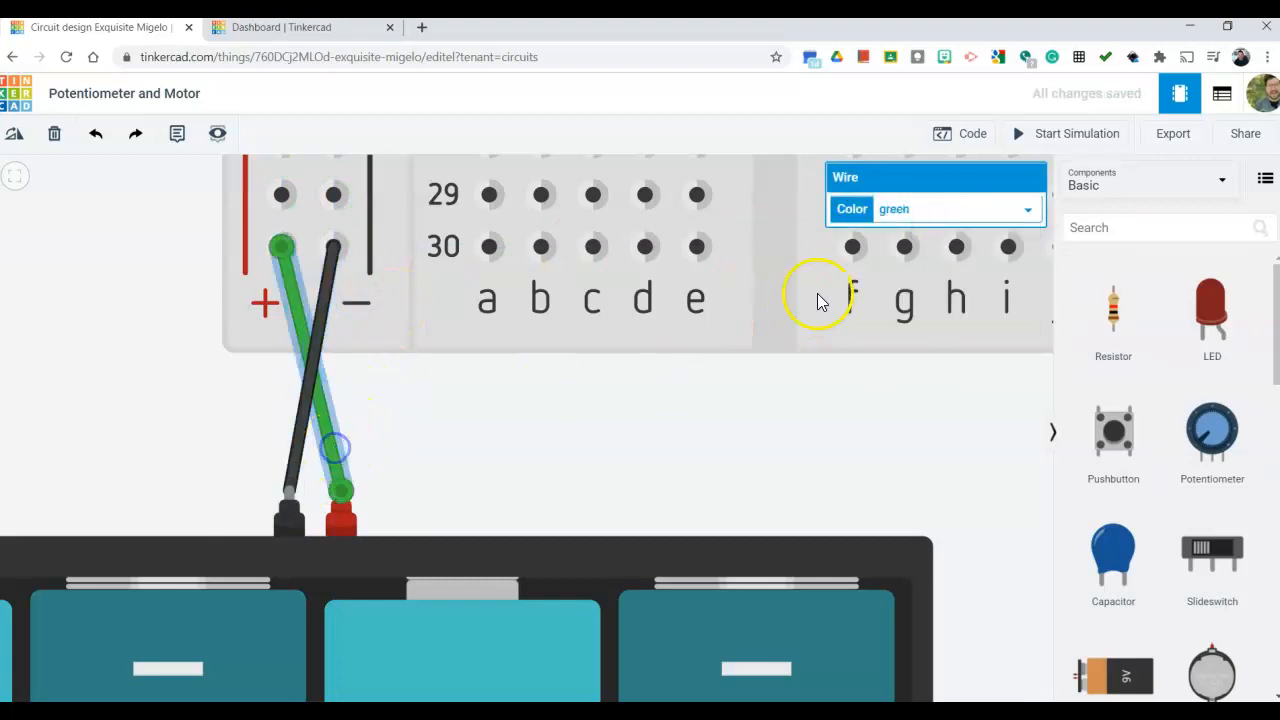
click(941, 210)
click(929, 245)
click(650, 412)
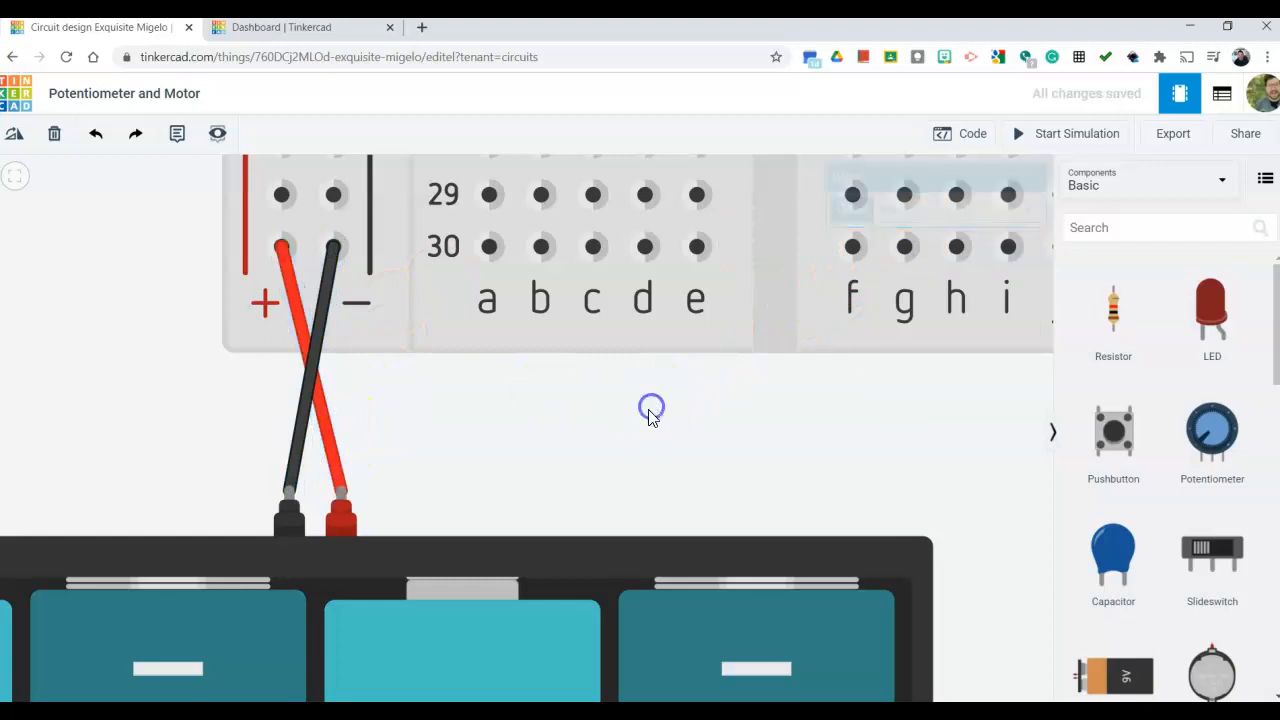
- Rotate the potentiometer 90 degrees so its three terminals point toward the breadboard
scroll(695, 458, down, 3)
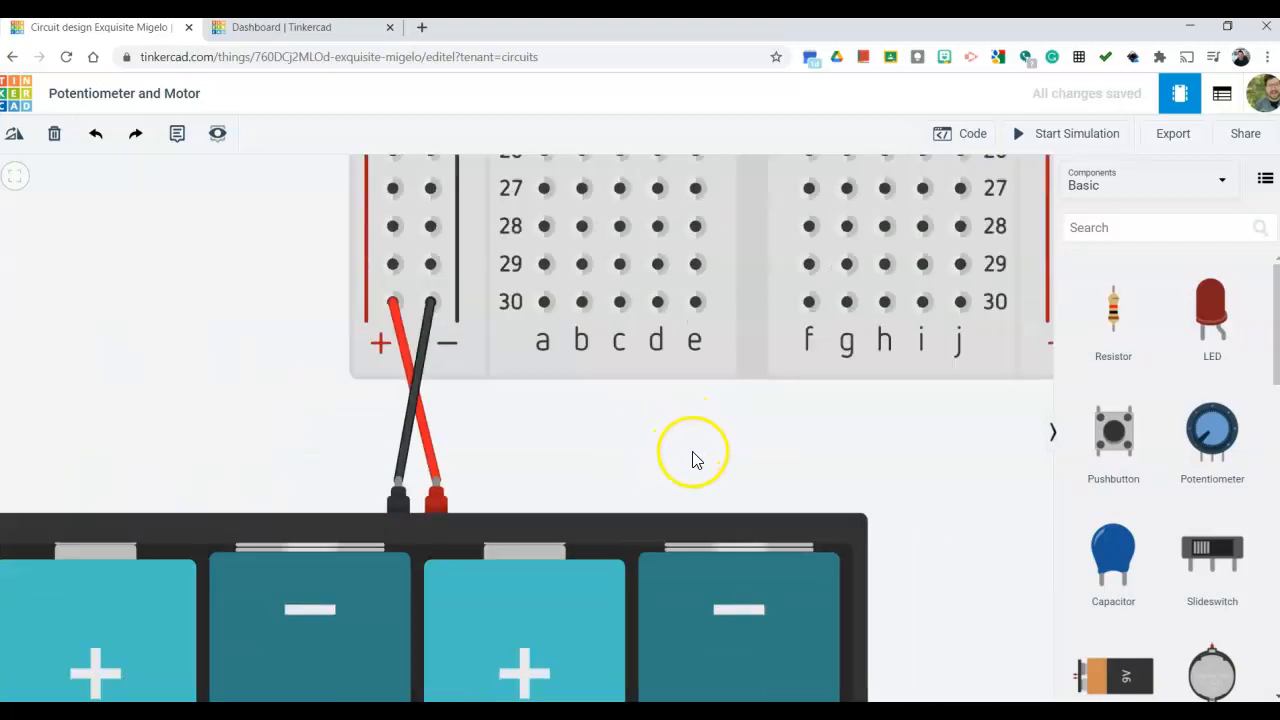
scroll(695, 458, down, 5)
scroll(744, 276, up, 1)
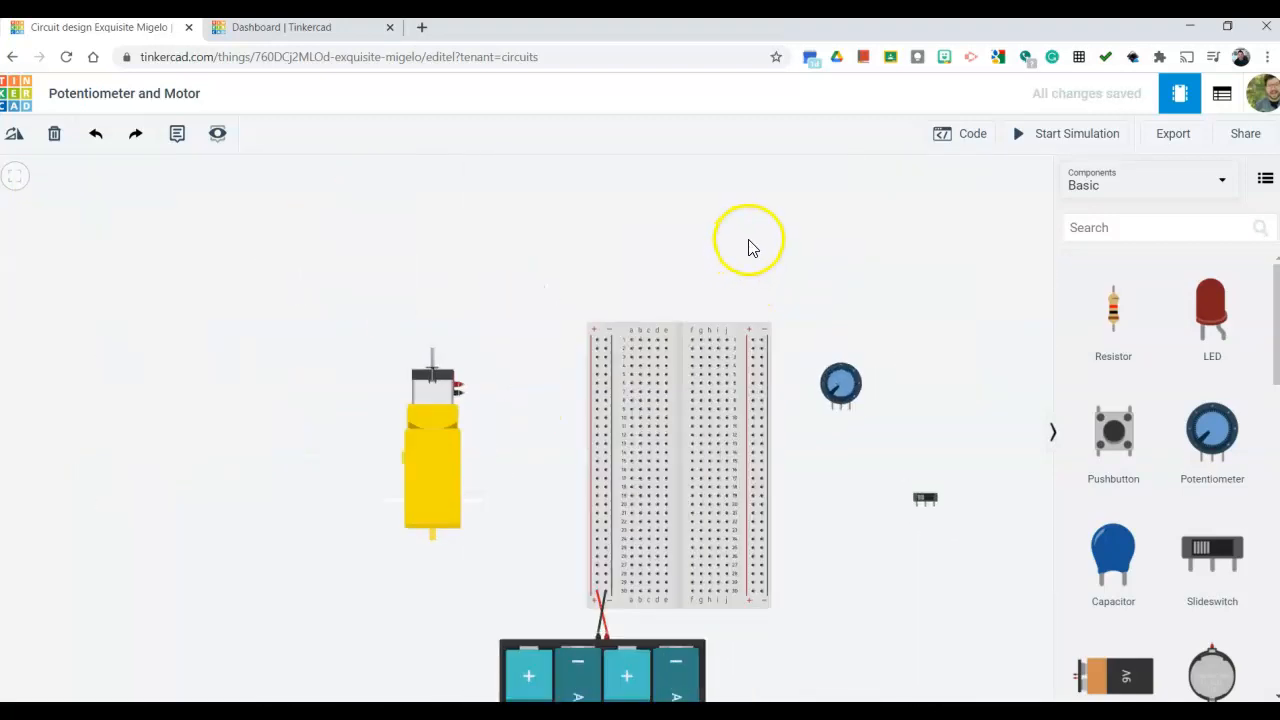
scroll(752, 248, up, 1)
drag(860, 414, 858, 368)
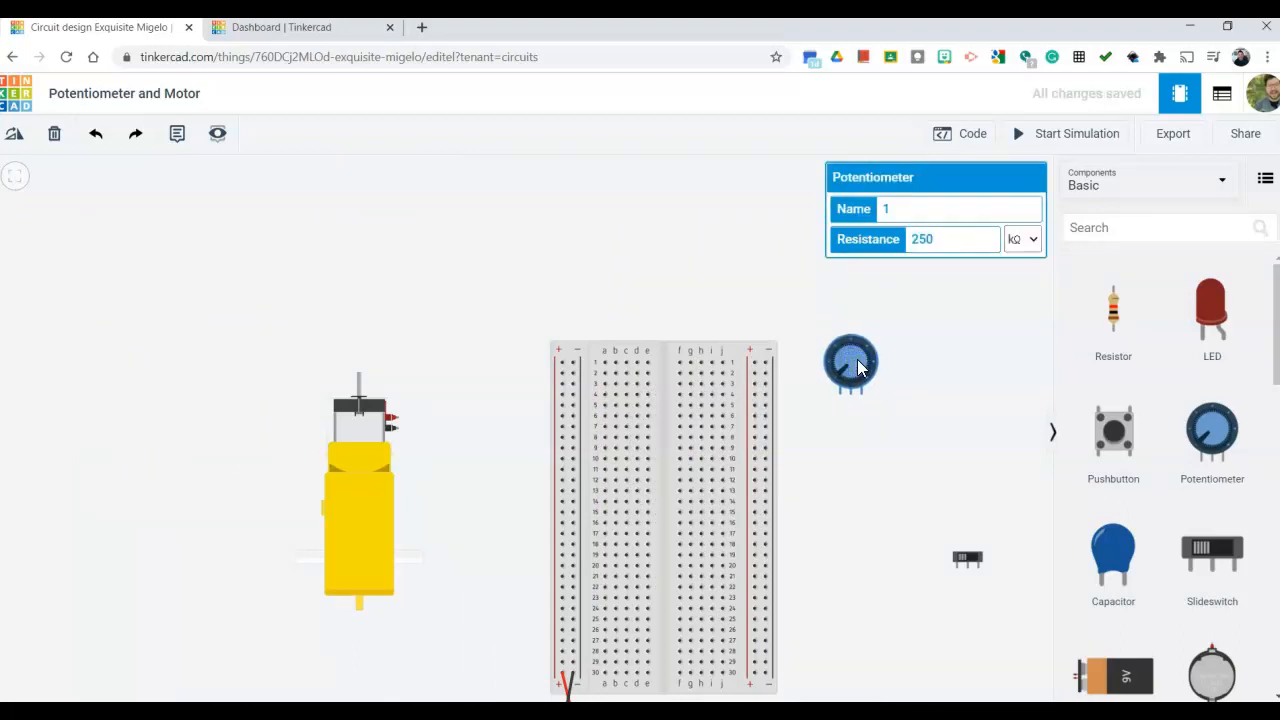
key(r)
key(r)
key(r)
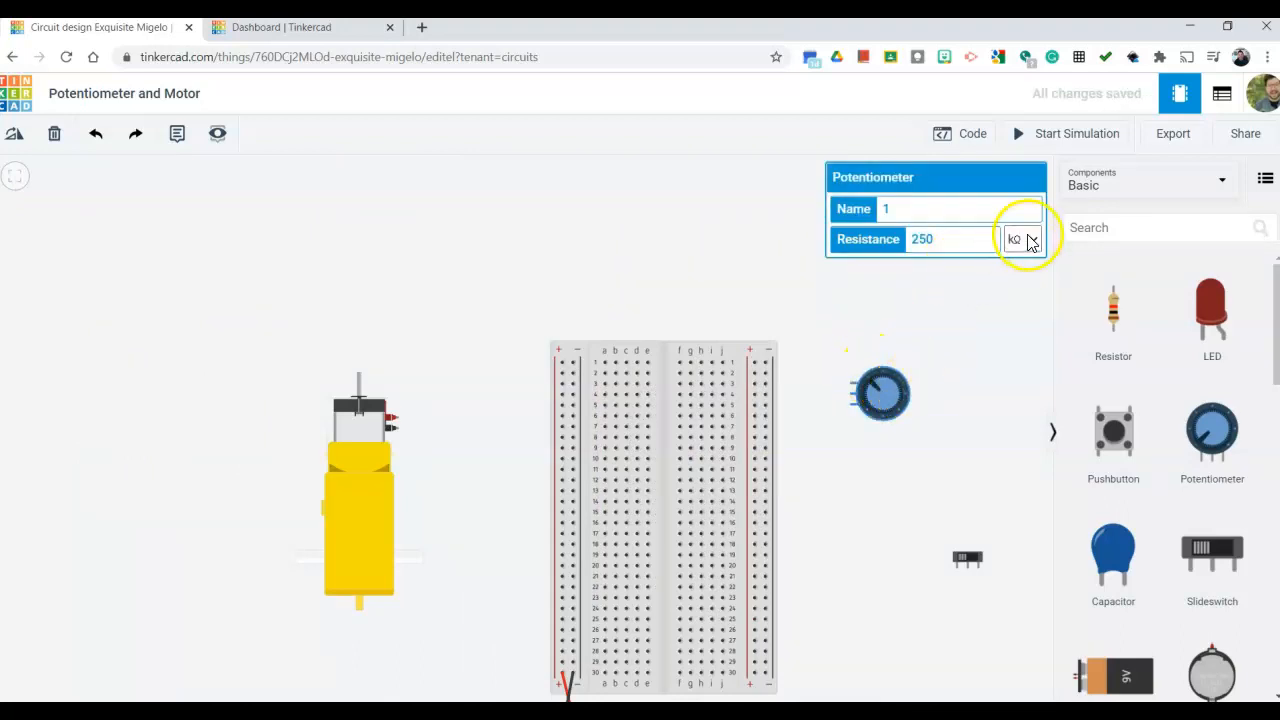
- Choose the potentiometer's resistance unit and seat its terminals in breadboard column e, rows 1 to 3
click(1030, 241)
click(1011, 320)
click(991, 305)
drag(884, 394, 691, 374)
click(906, 371)
drag(878, 409, 824, 308)
scroll(791, 328, up, 2)
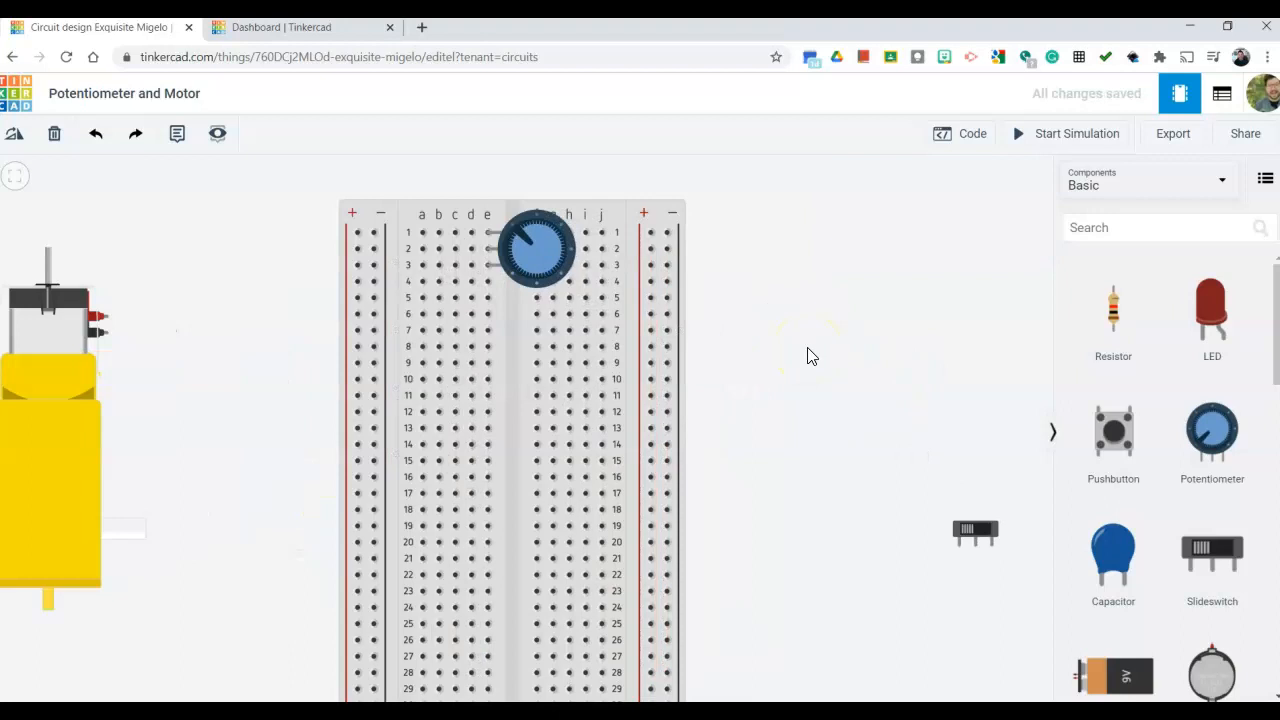
- Move the hobby gearmotor closer to the breadboard, raising it so its terminals sit just above the breadboard's top edge
drag(80, 467, 177, 395)
click(267, 343)
drag(275, 369, 281, 484)
drag(89, 484, 162, 360)
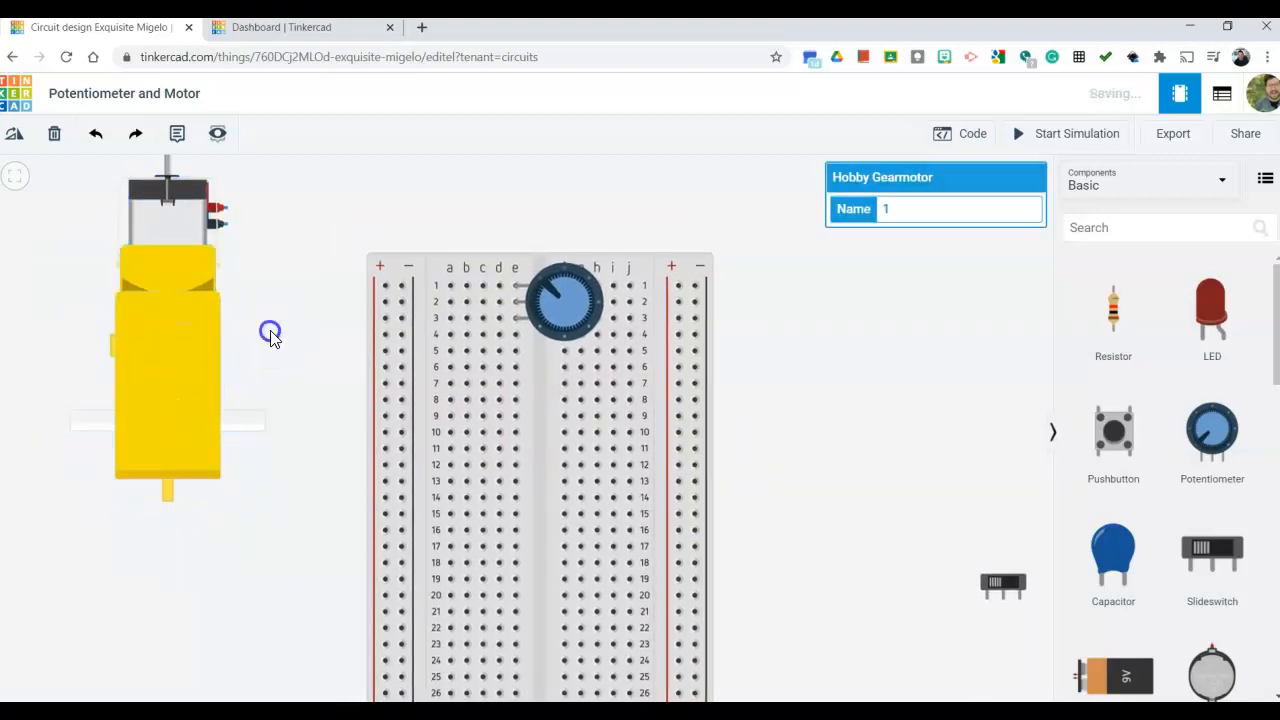
click(284, 345)
- Rotate the slideswitch 90 degrees and seat its three terminals in breadboard column e, rows 10 to 12
drag(1000, 614, 531, 441)
key(r)
drag(528, 490, 528, 499)
click(865, 443)
scroll(758, 407, up, 1)
drag(758, 412, 957, 445)
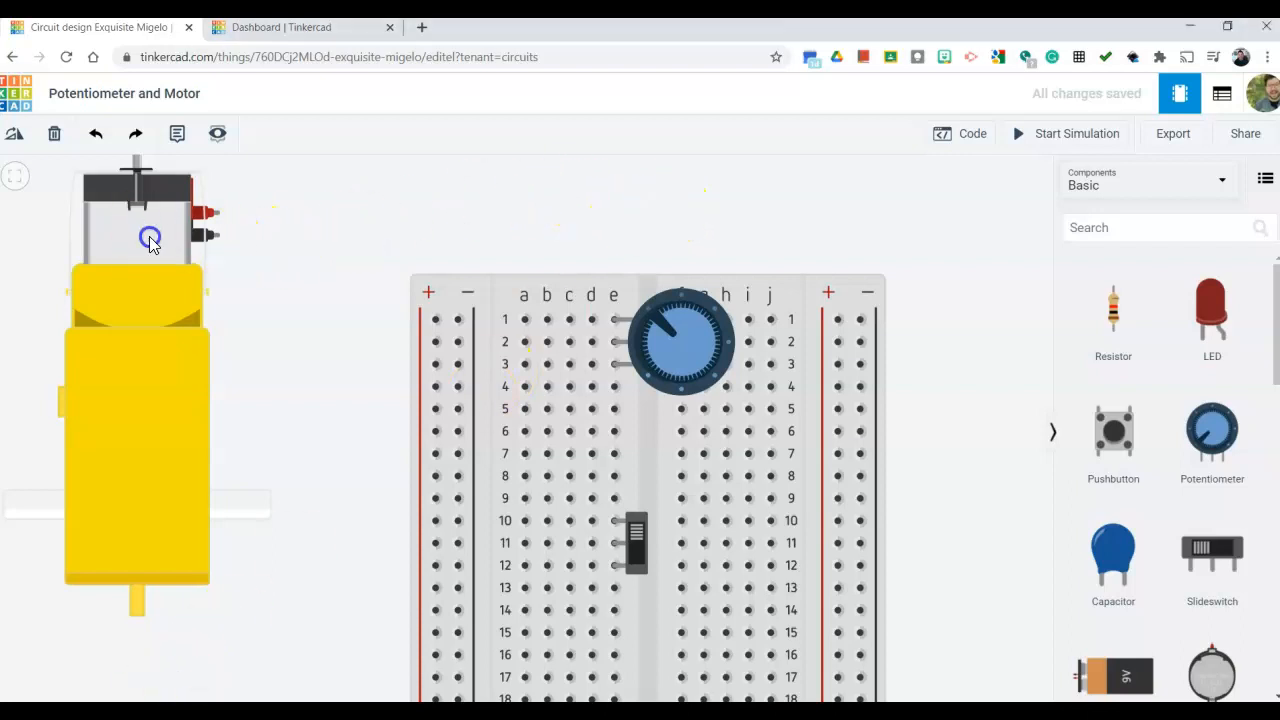
- Lower the gearmotor slightly and run a red wire with one bend from the left positive rail at row 1 to hole a1
drag(149, 229, 152, 292)
drag(310, 250, 306, 334)
click(431, 403)
click(489, 322)
click(520, 403)
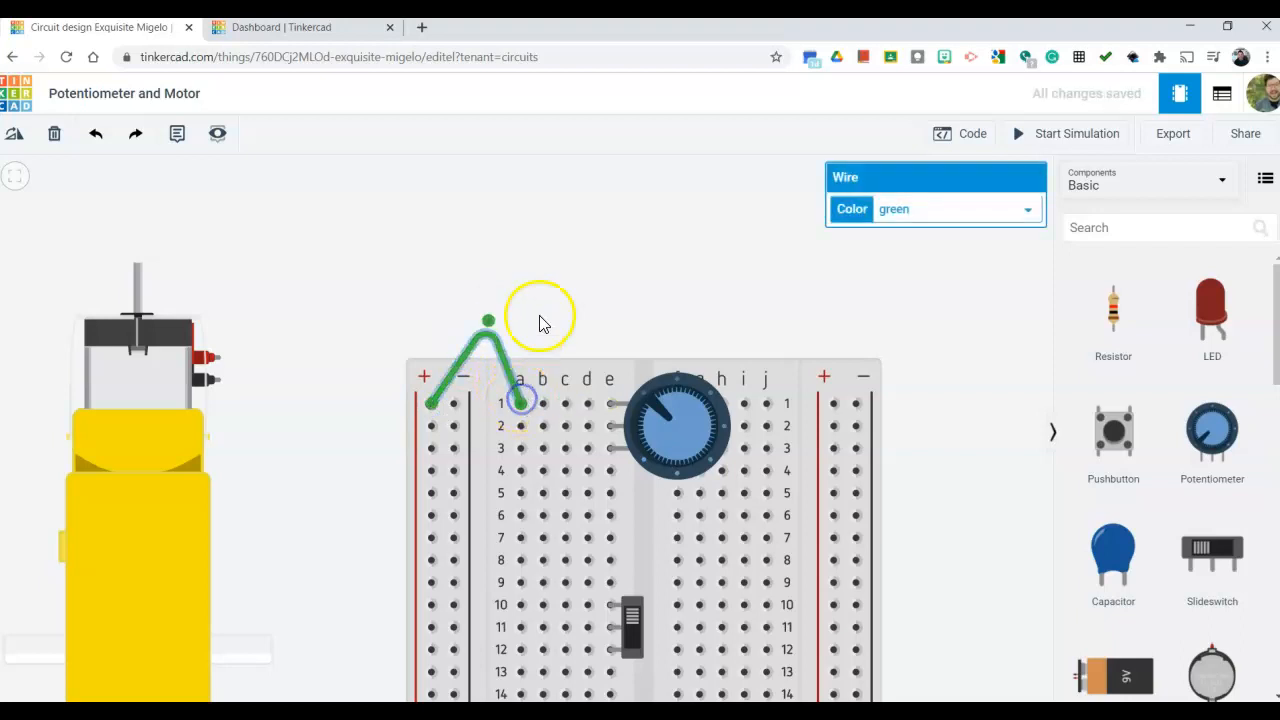
click(1003, 211)
click(962, 246)
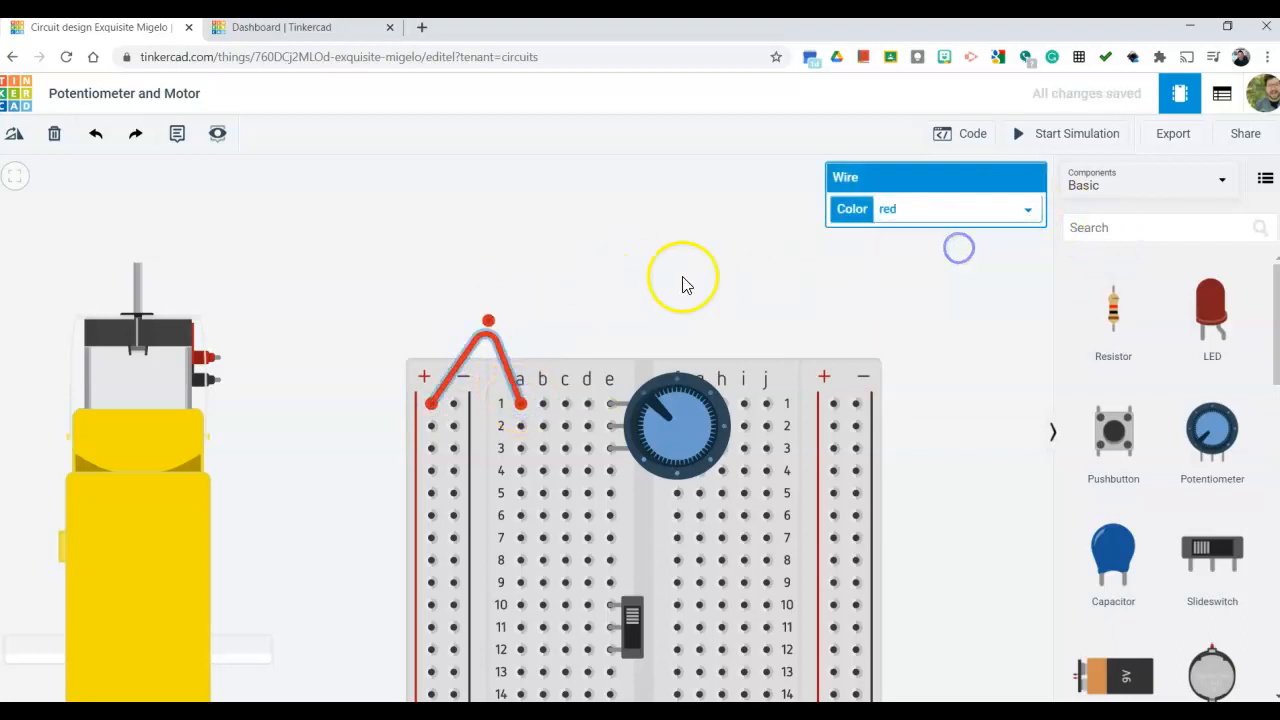
click(680, 277)
- Run a red wire with one bend from the gearmotor's positive terminal to breadboard hole b2
click(210, 356)
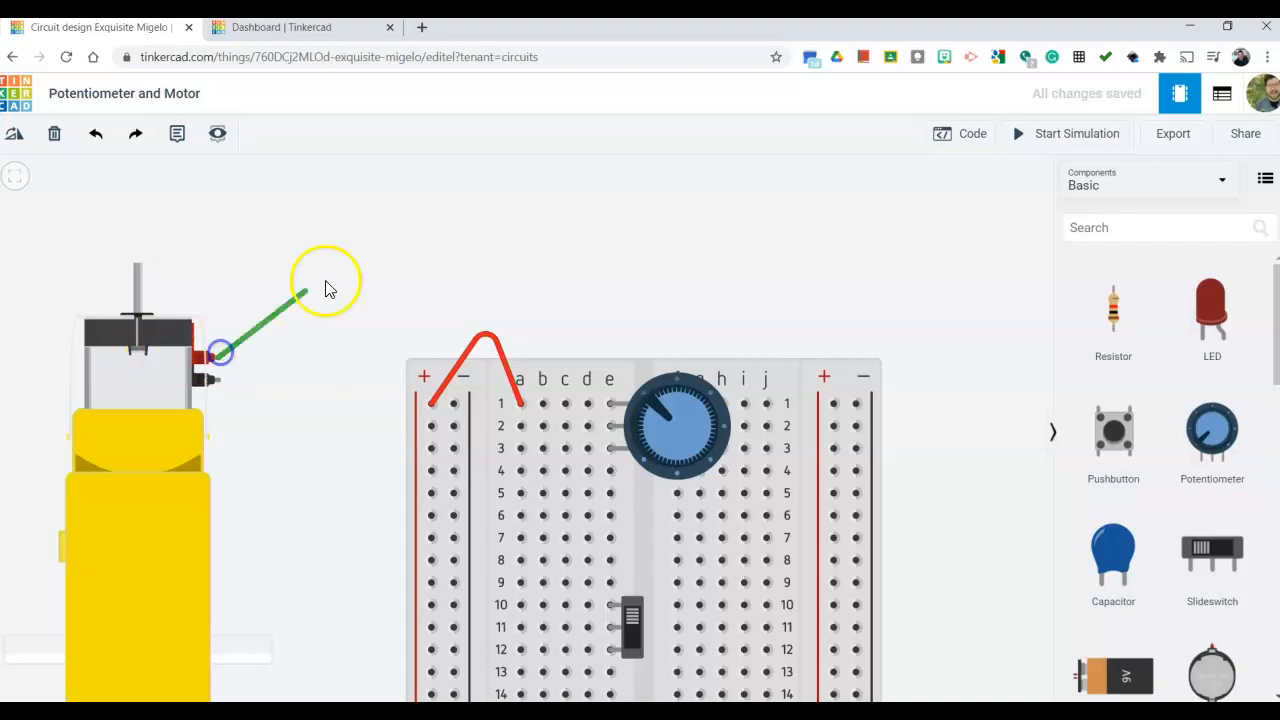
click(509, 211)
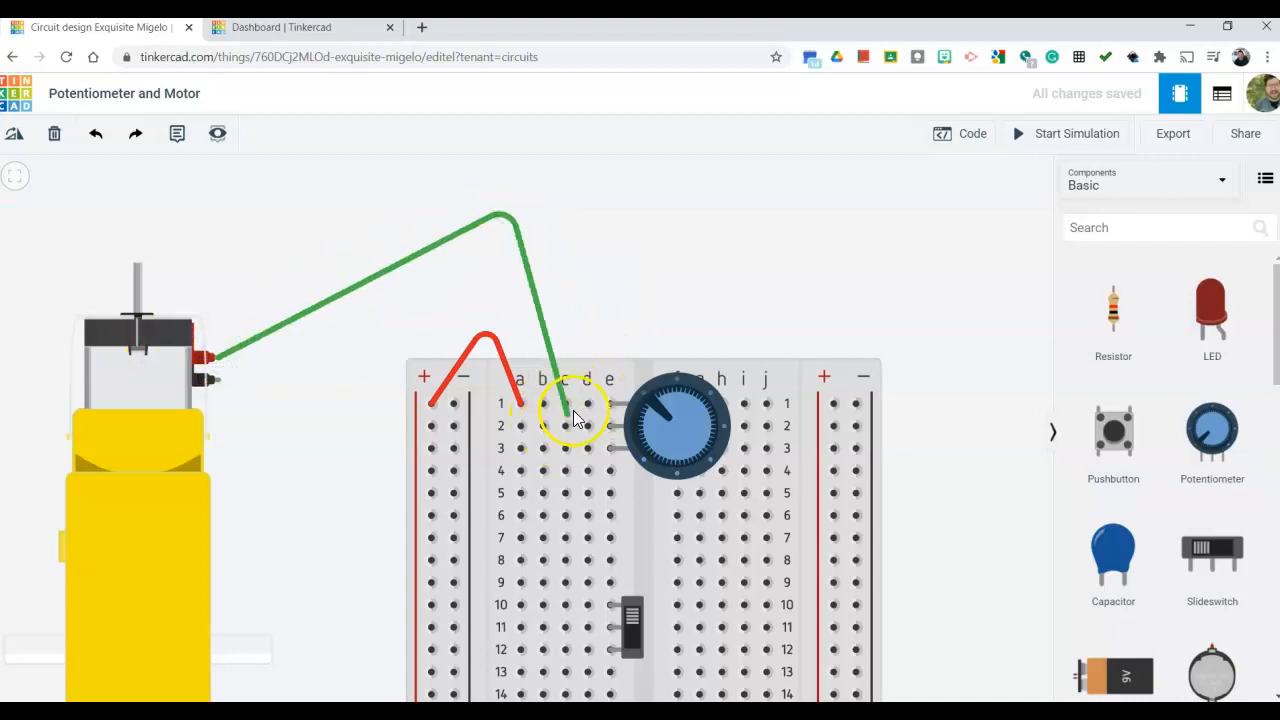
click(543, 426)
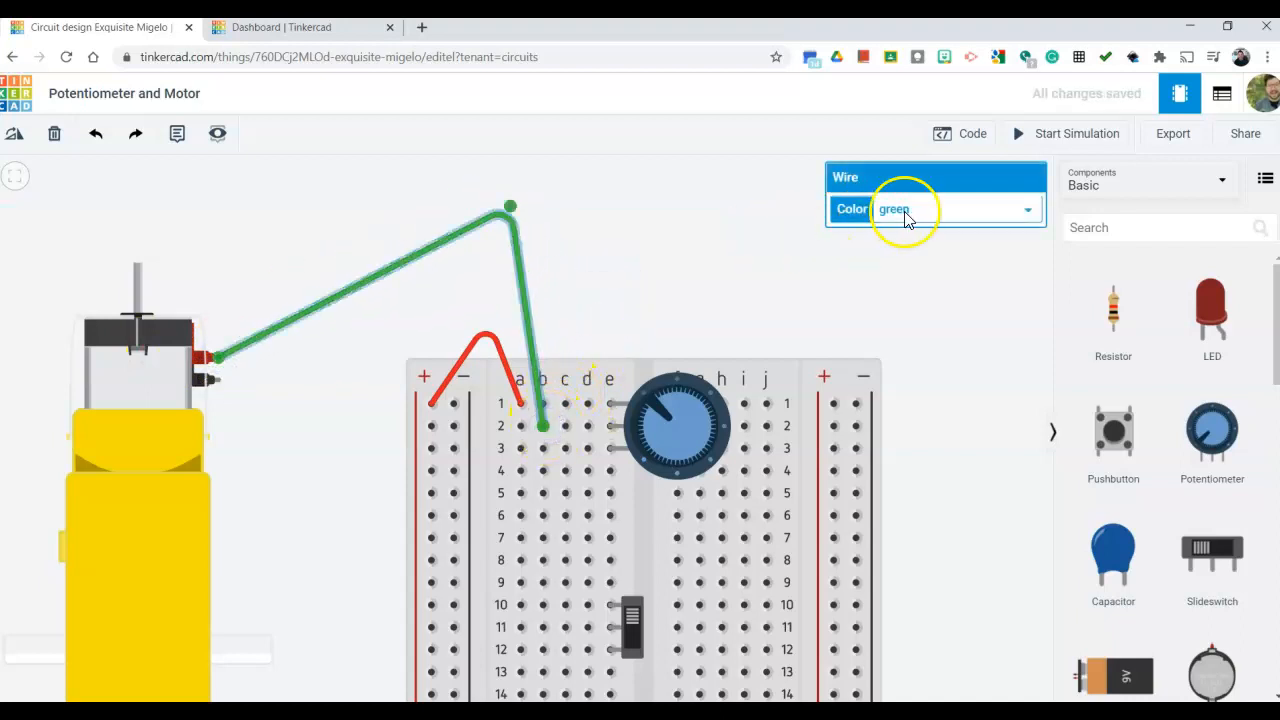
click(900, 218)
click(897, 245)
click(641, 256)
drag(628, 262, 590, 212)
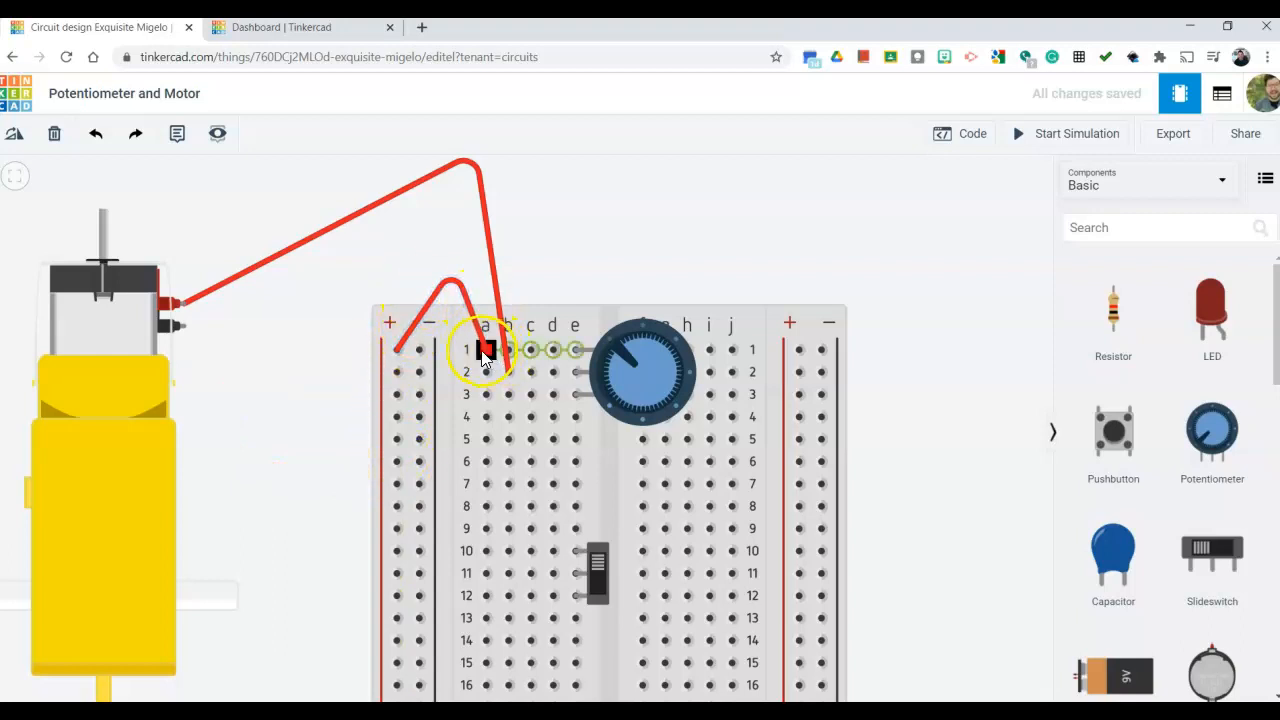
click(622, 372)
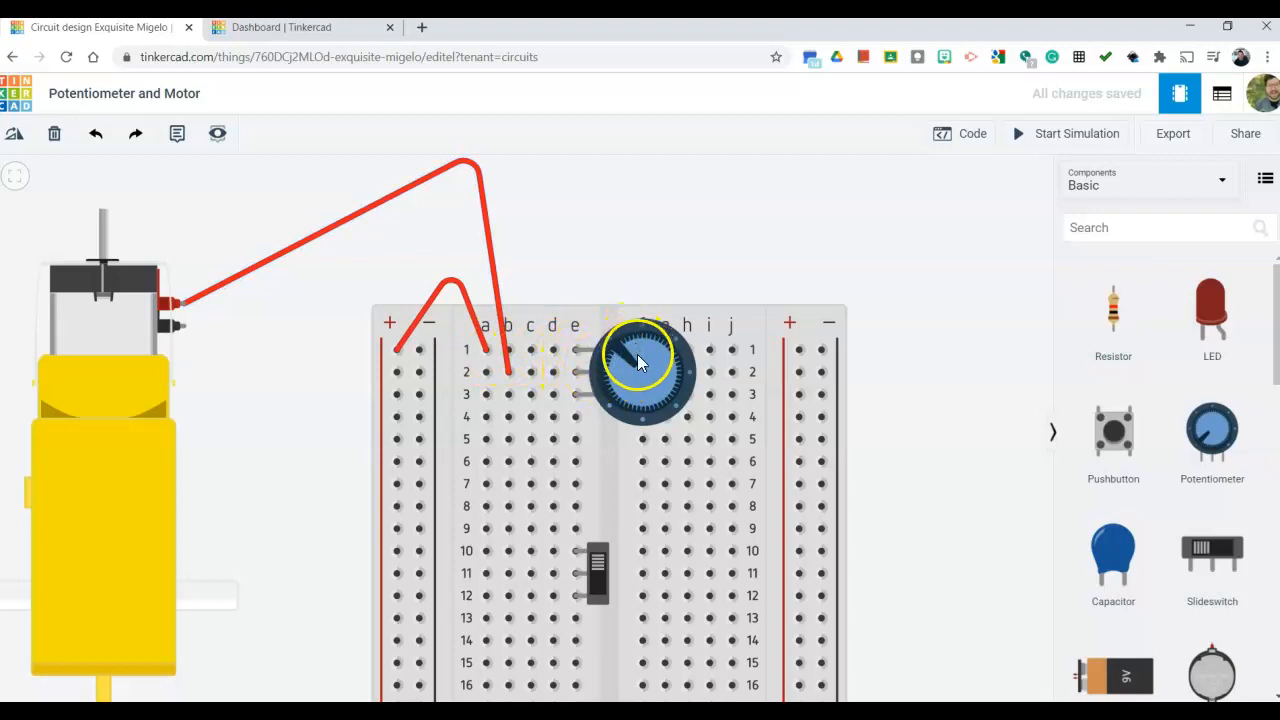
click(505, 354)
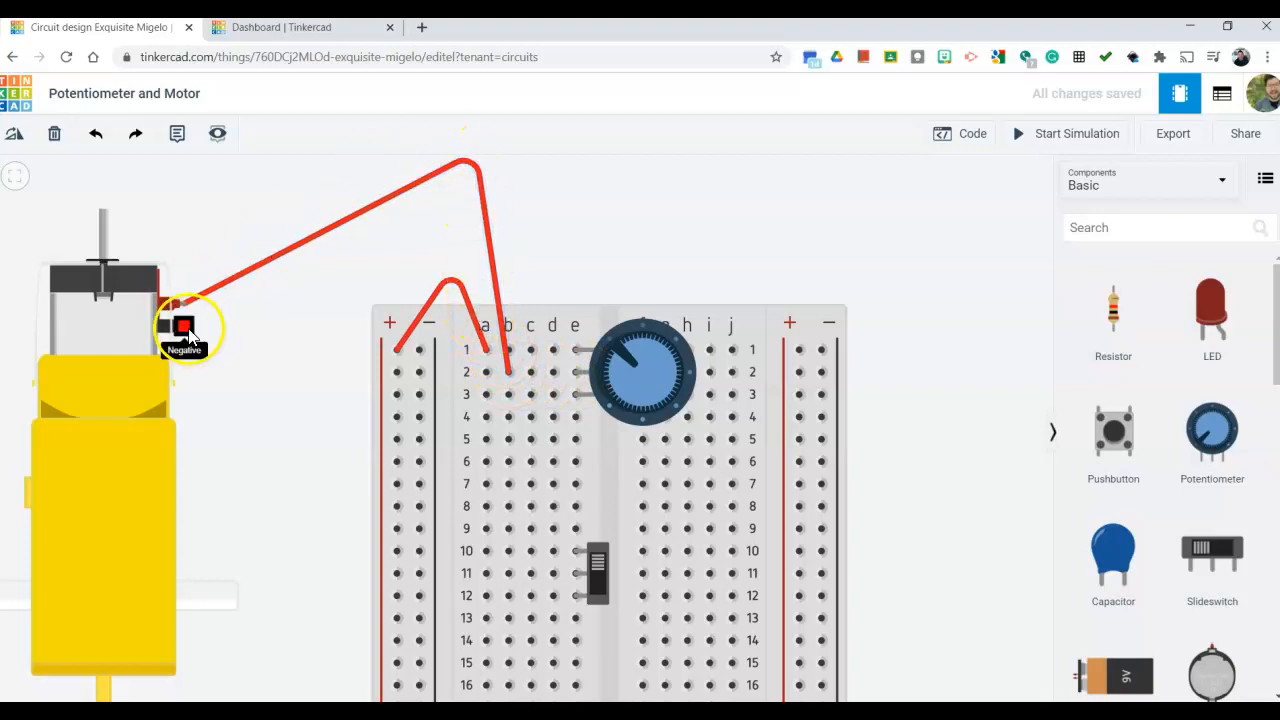
- Run a straight black wire from the gearmotor's negative terminal to breadboard hole a10
mouse_move(184, 330)
mouse_down()
mouse_move(266, 429)
mouse_move(386, 537)
mouse_move(457, 534)
mouse_move(487, 557)
mouse_up()
click(486, 552)
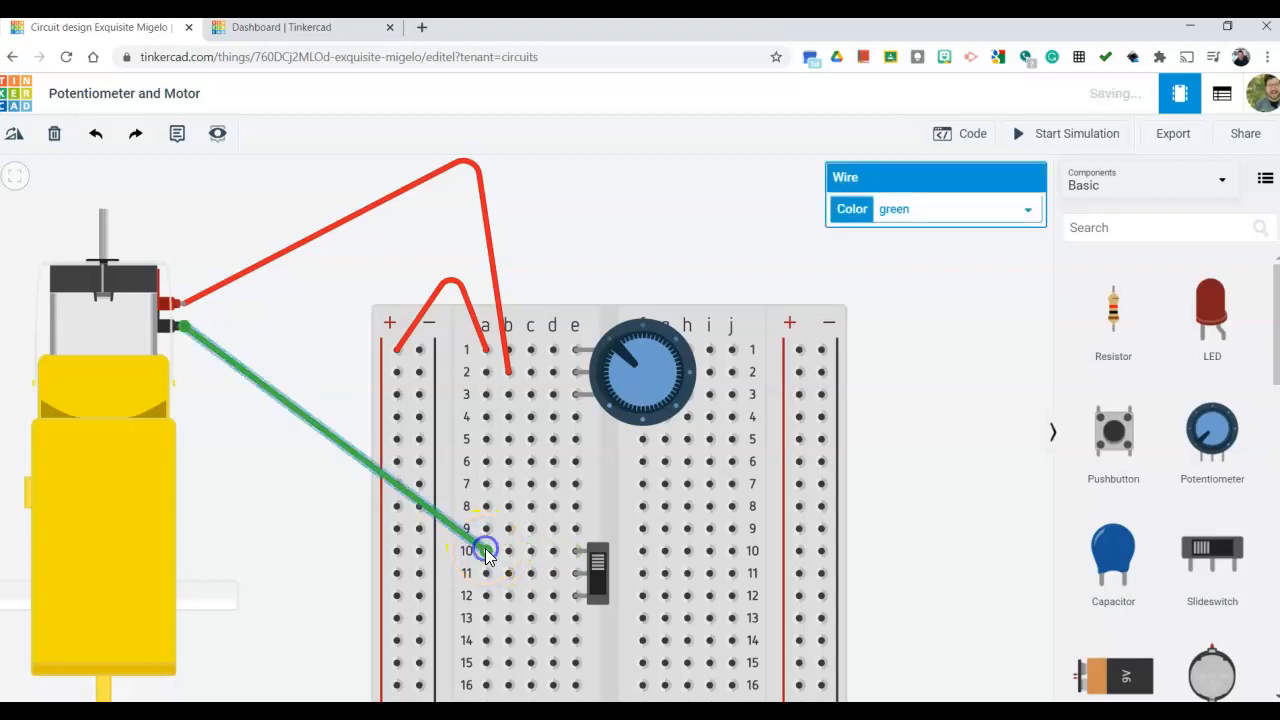
click(940, 209)
click(924, 232)
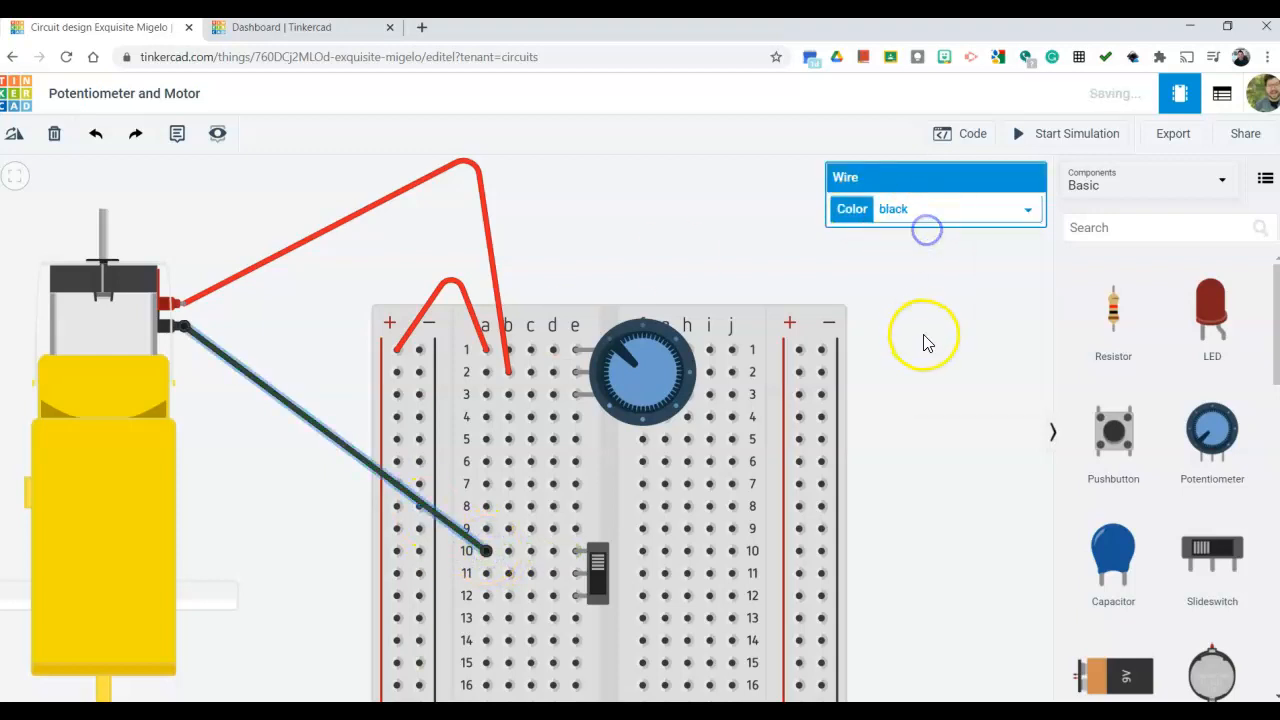
click(915, 334)
- Connect hole a11 to the left negative rail with a short, straight black wire
drag(909, 460, 924, 377)
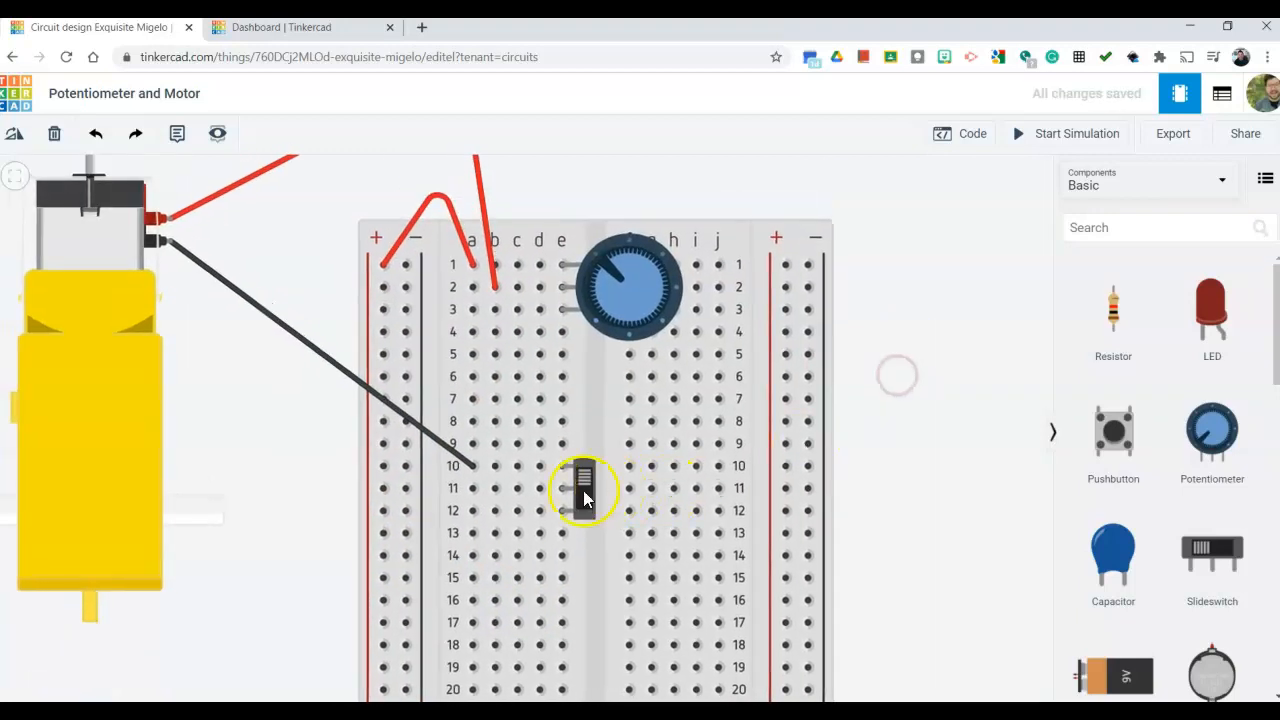
click(462, 490)
click(405, 488)
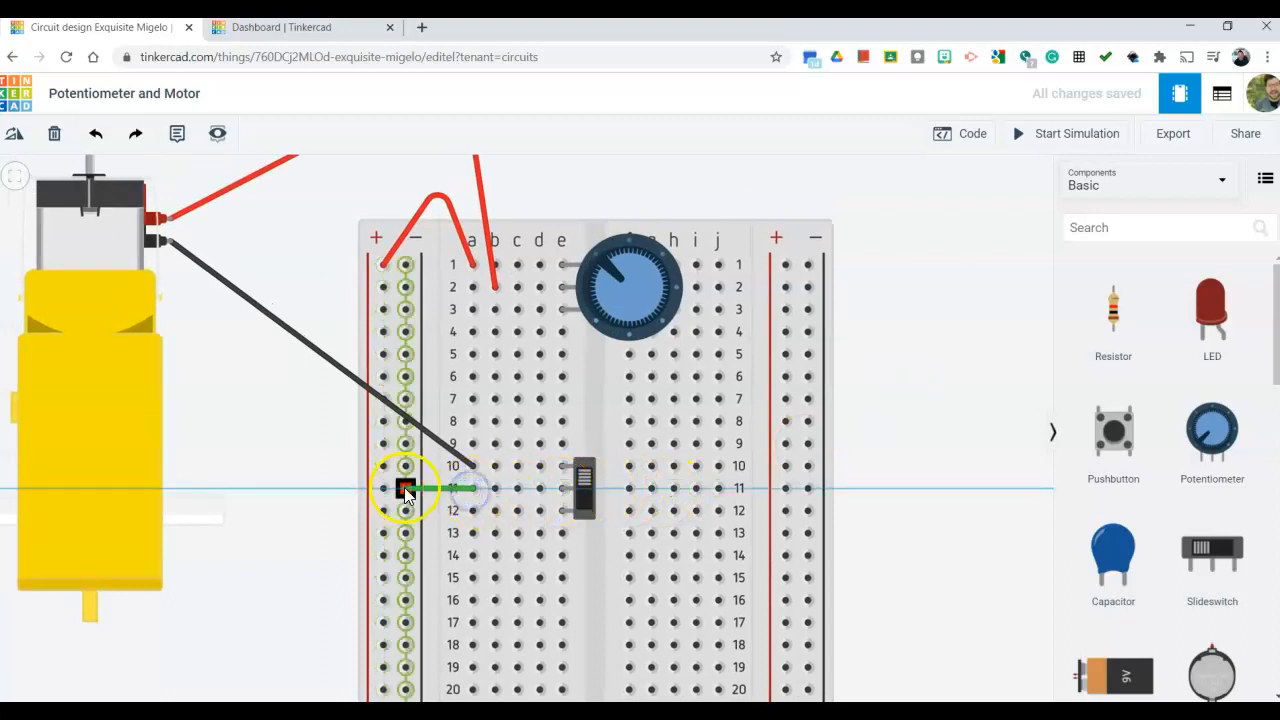
click(944, 212)
click(942, 228)
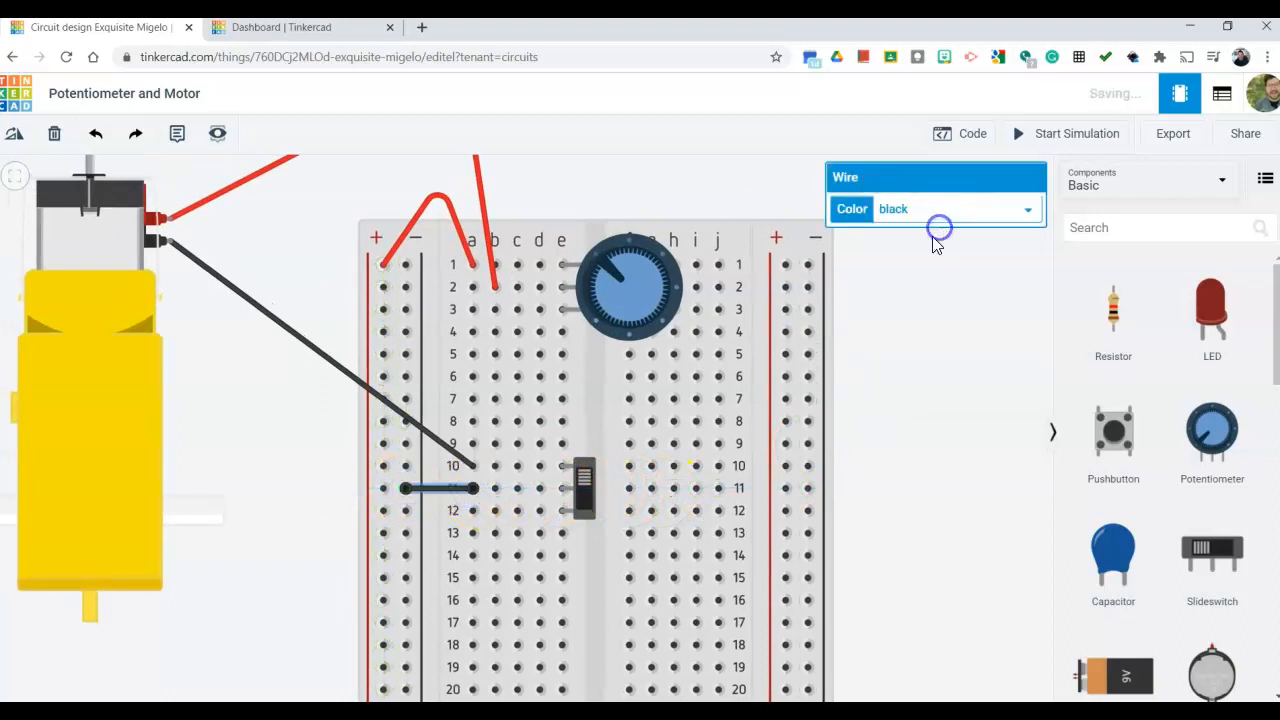
click(915, 338)
drag(924, 326, 921, 377)
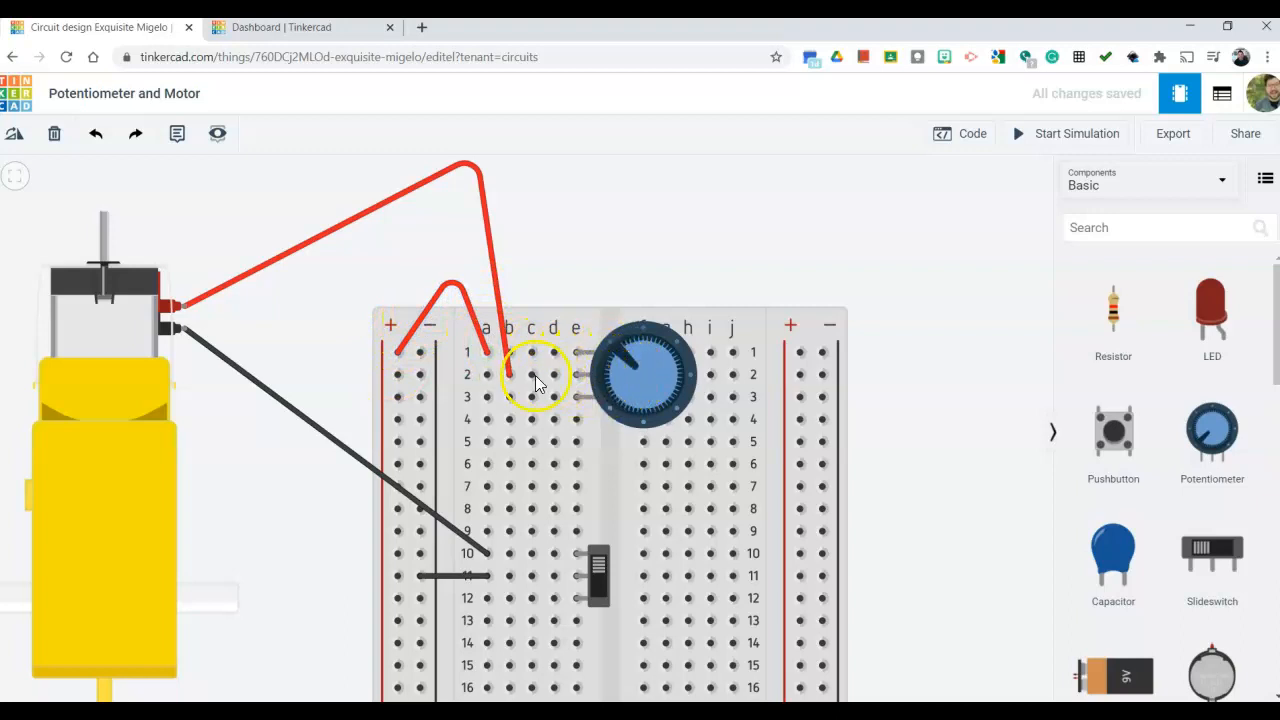
click(502, 305)
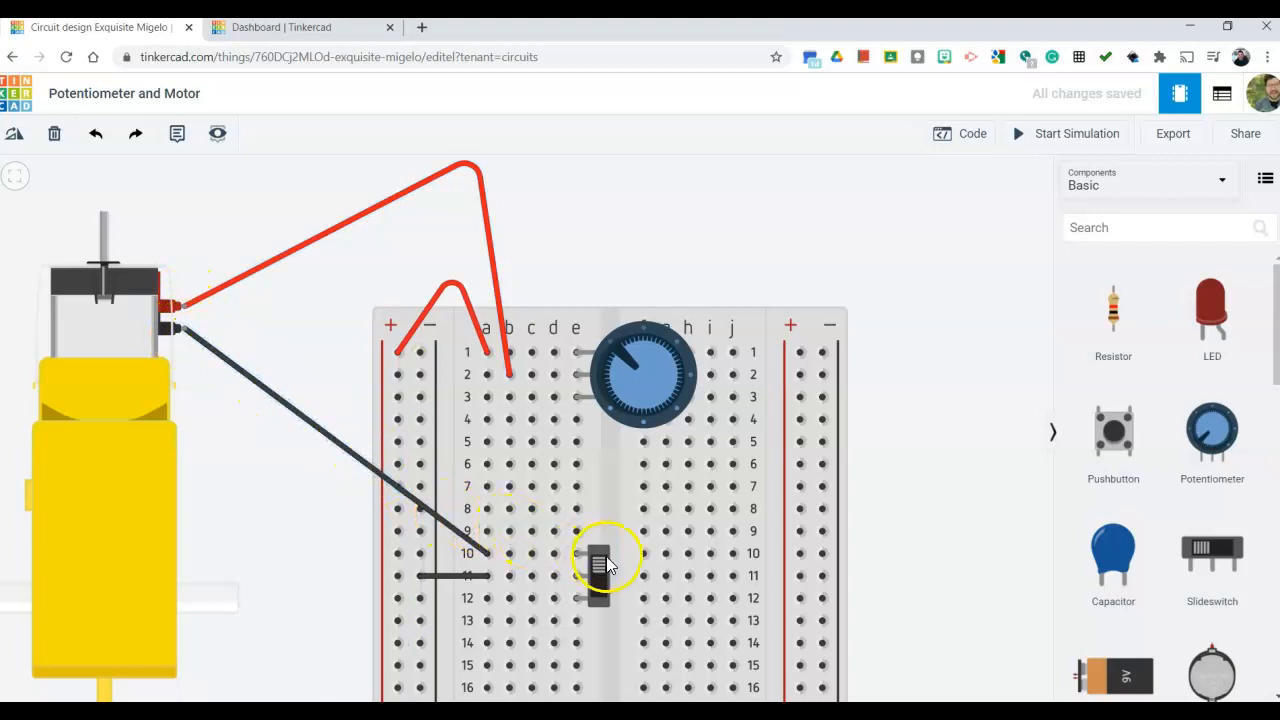
click(577, 587)
click(420, 577)
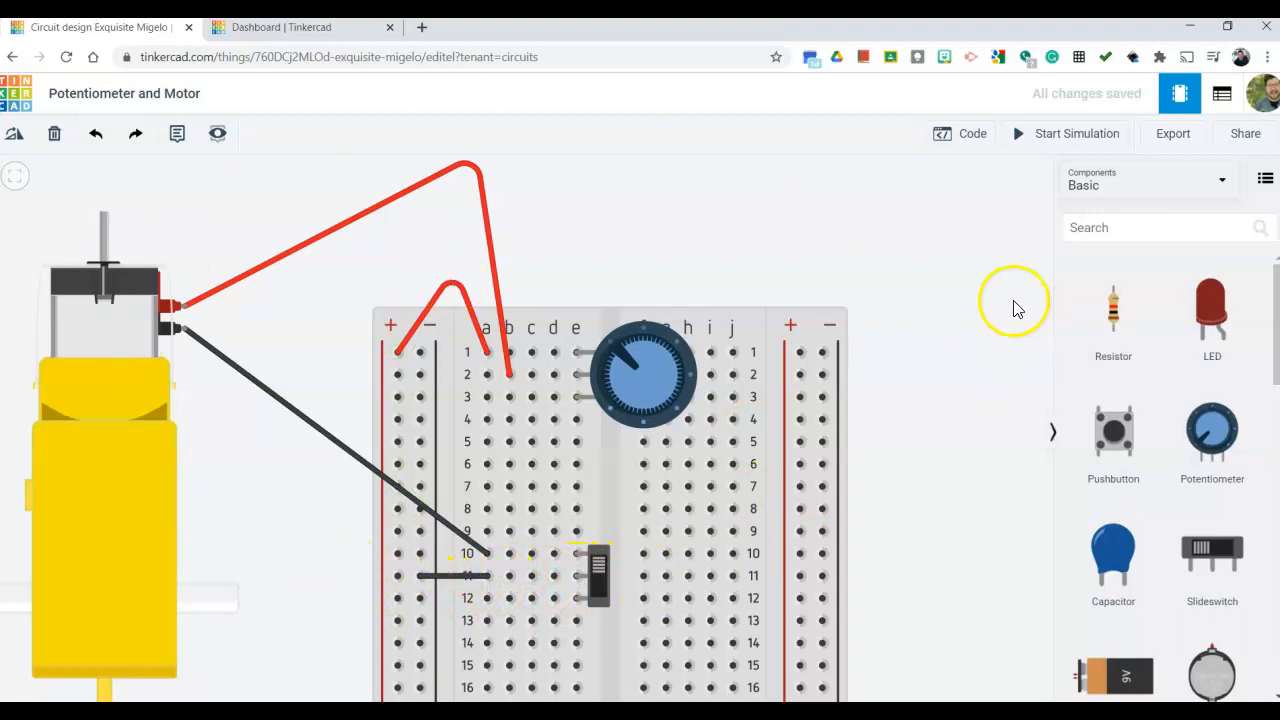
- Start the simulation and inspect the gearmotor's speed reading up close
scroll(937, 331, down, 5)
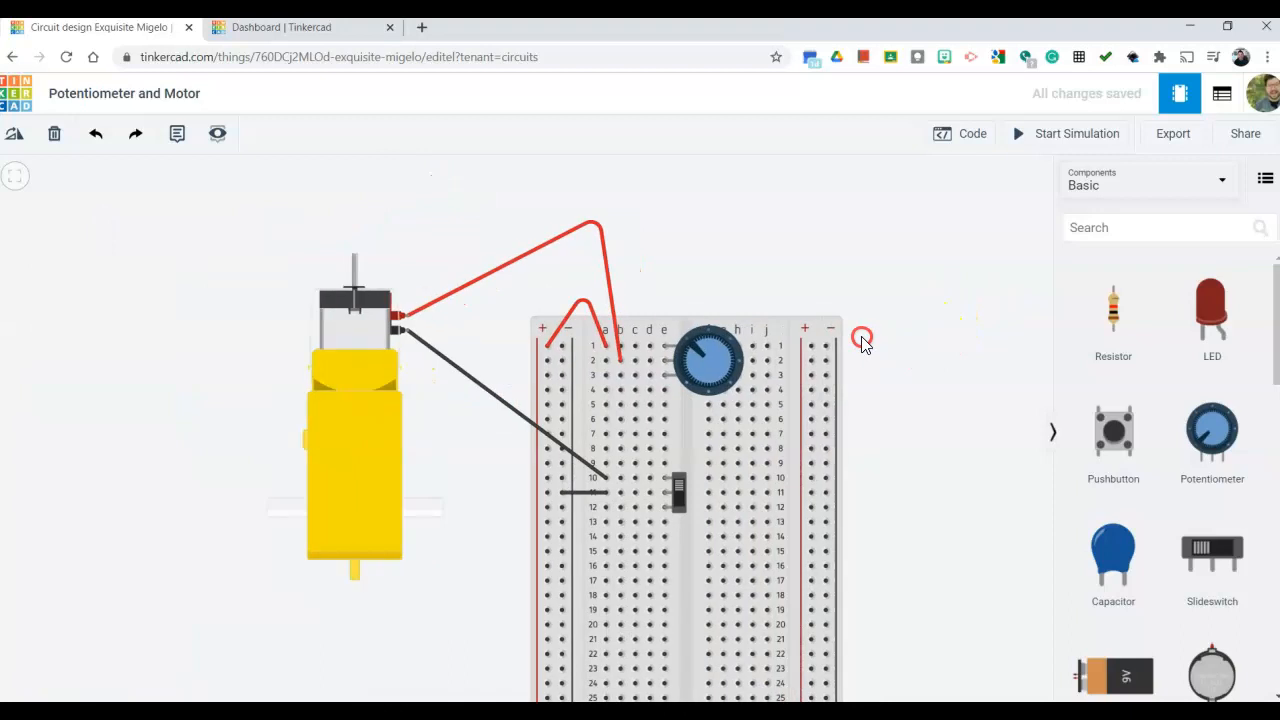
click(1066, 134)
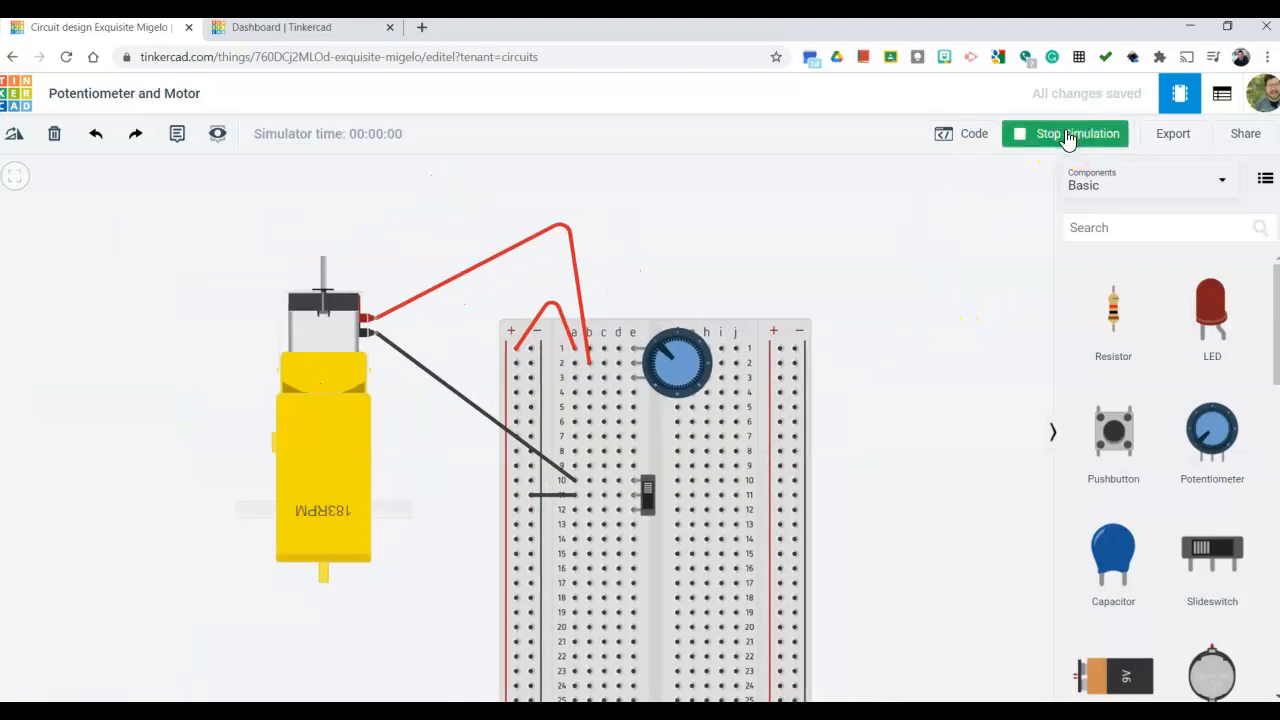
scroll(385, 525, down, 2)
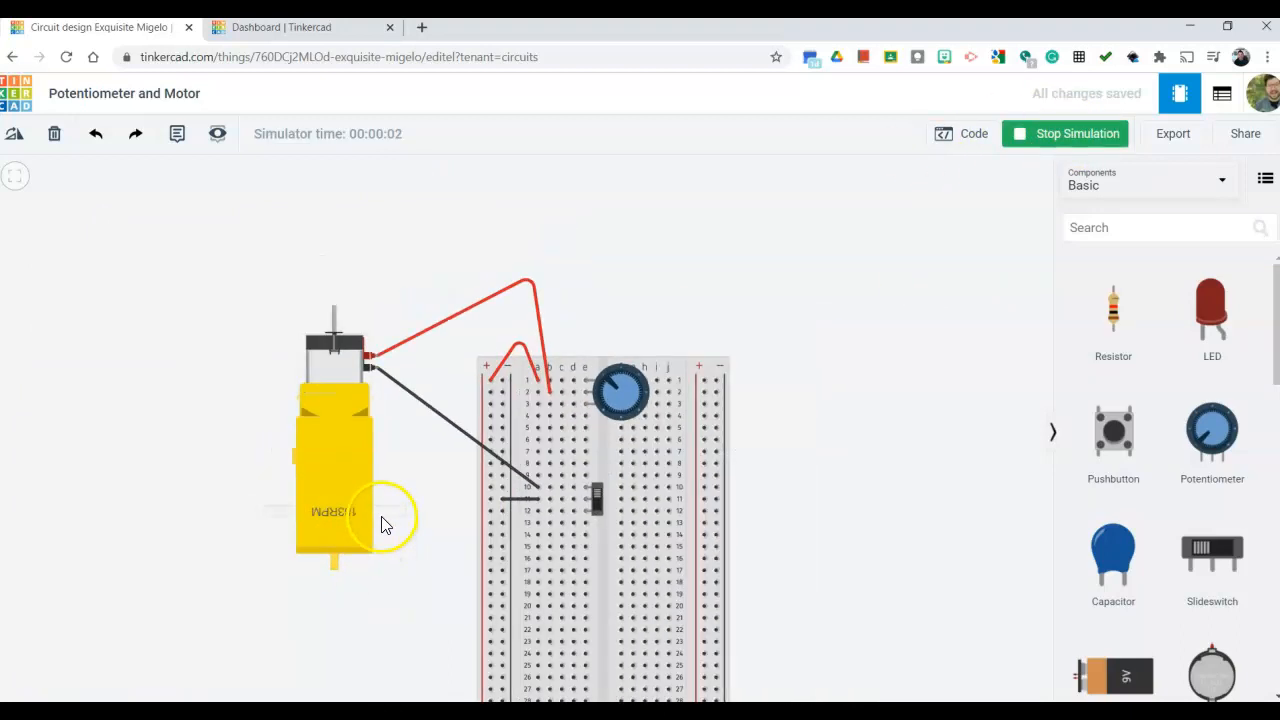
scroll(385, 525, up, 5)
drag(414, 534, 502, 530)
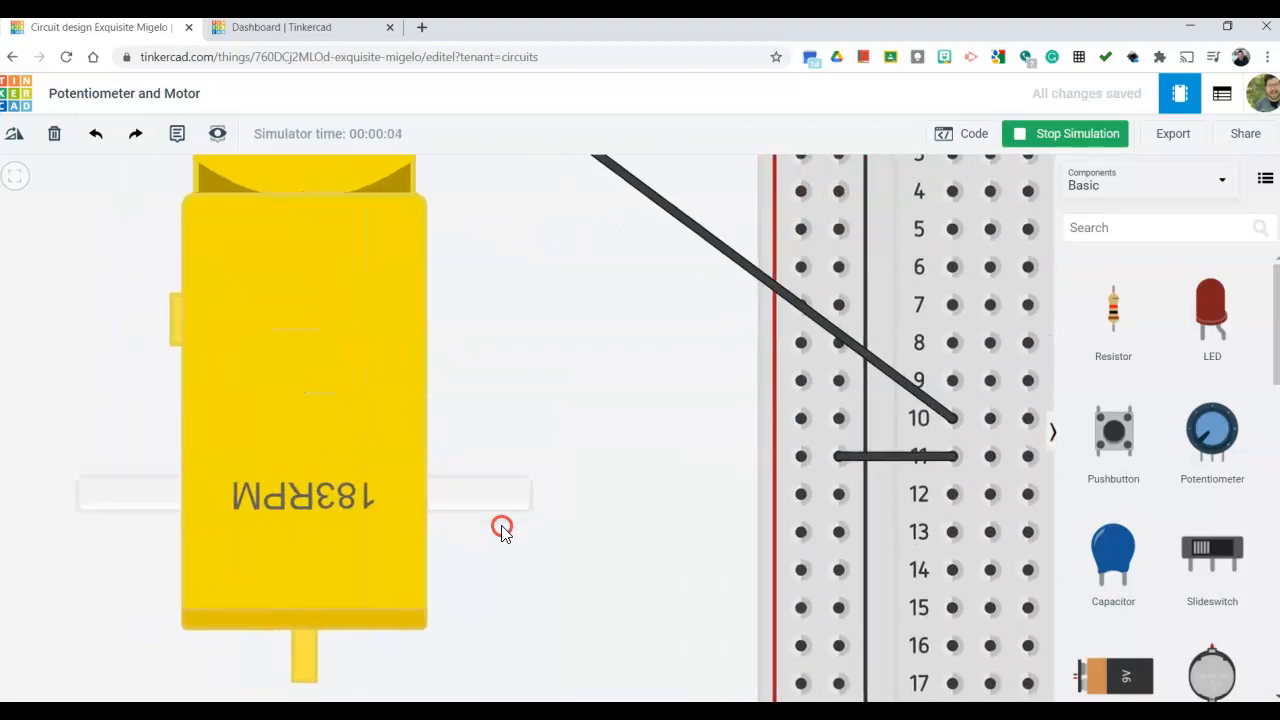
scroll(556, 551, down, 2)
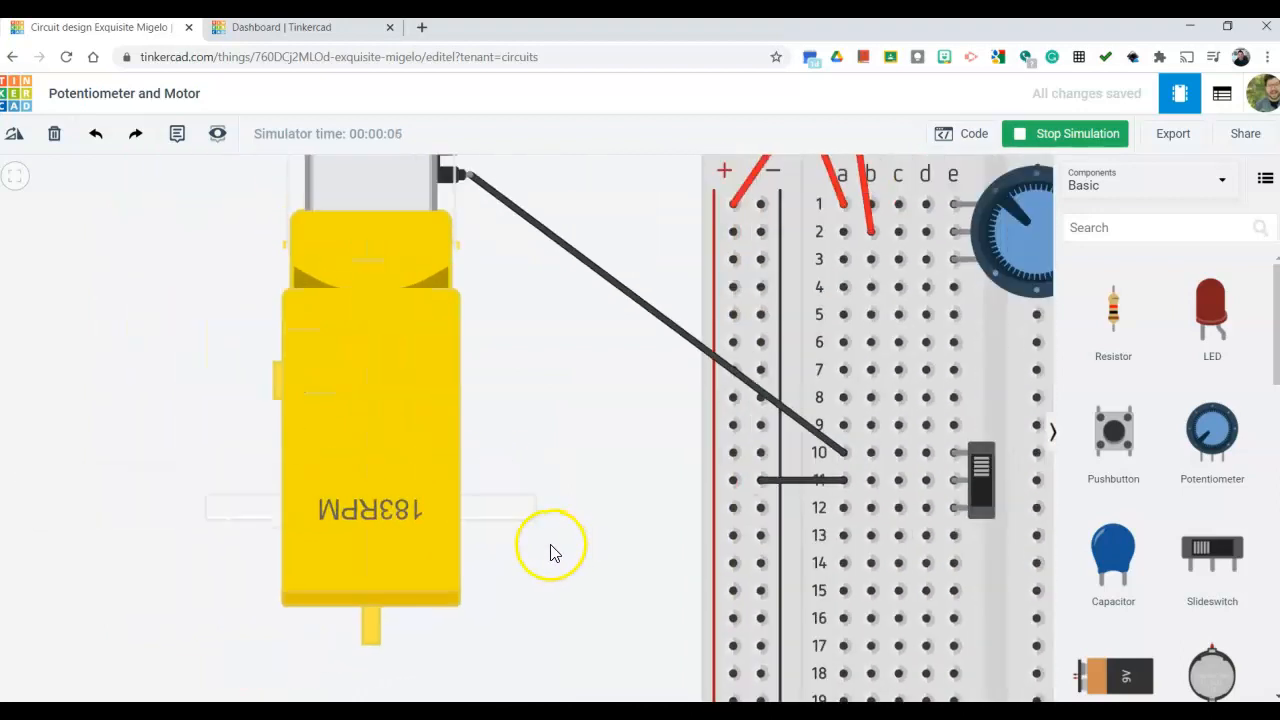
scroll(554, 547, down, 2)
drag(587, 563, 398, 599)
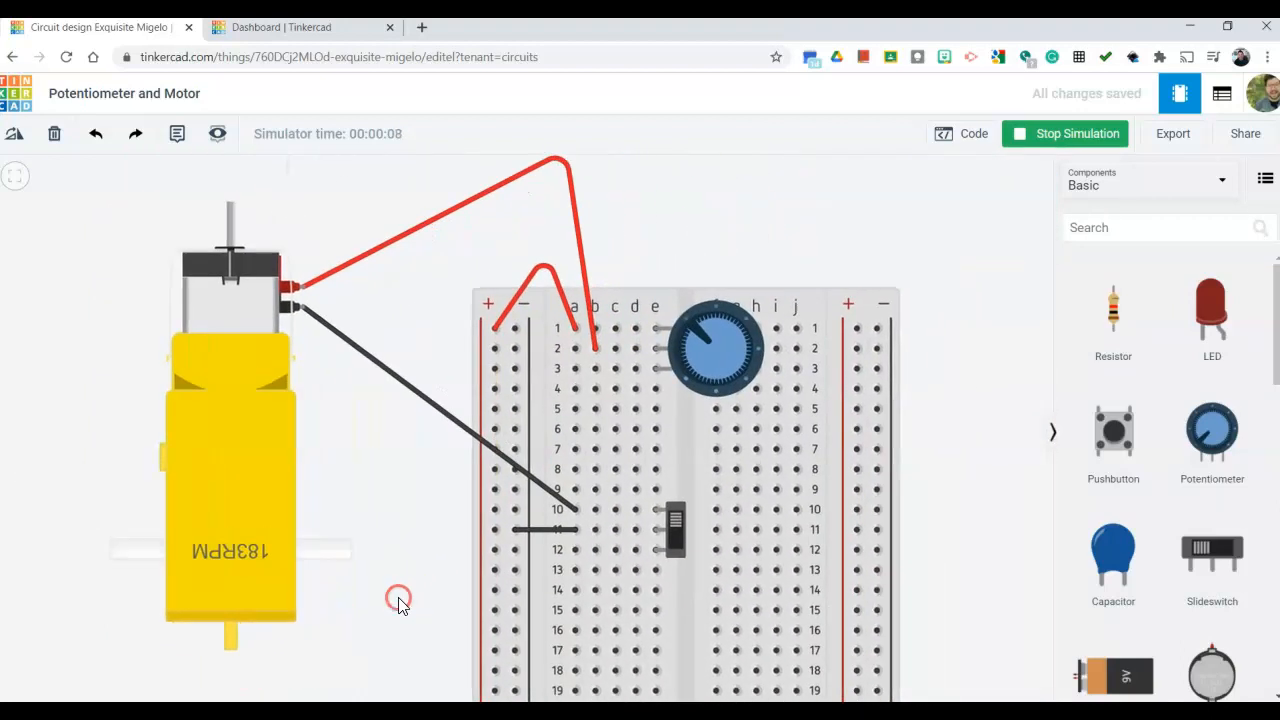
- Test the slideswitch in the running simulation by sliding it off and back on
click(677, 521)
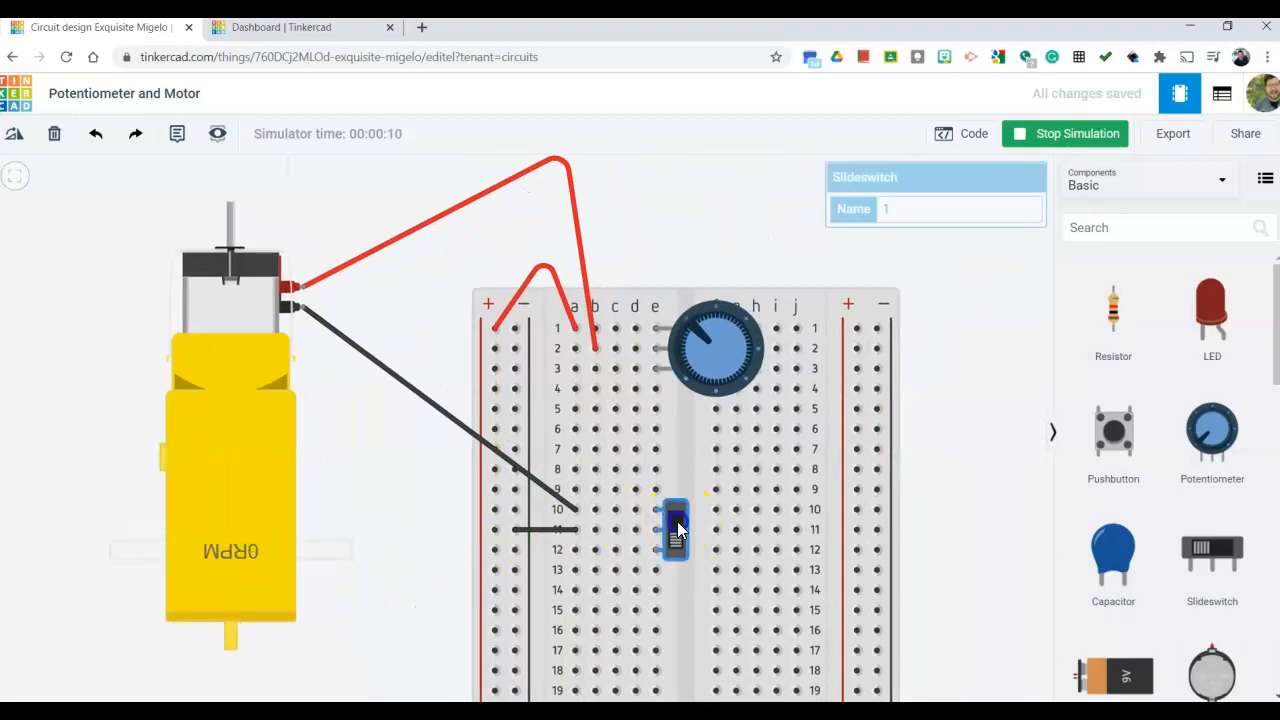
click(672, 543)
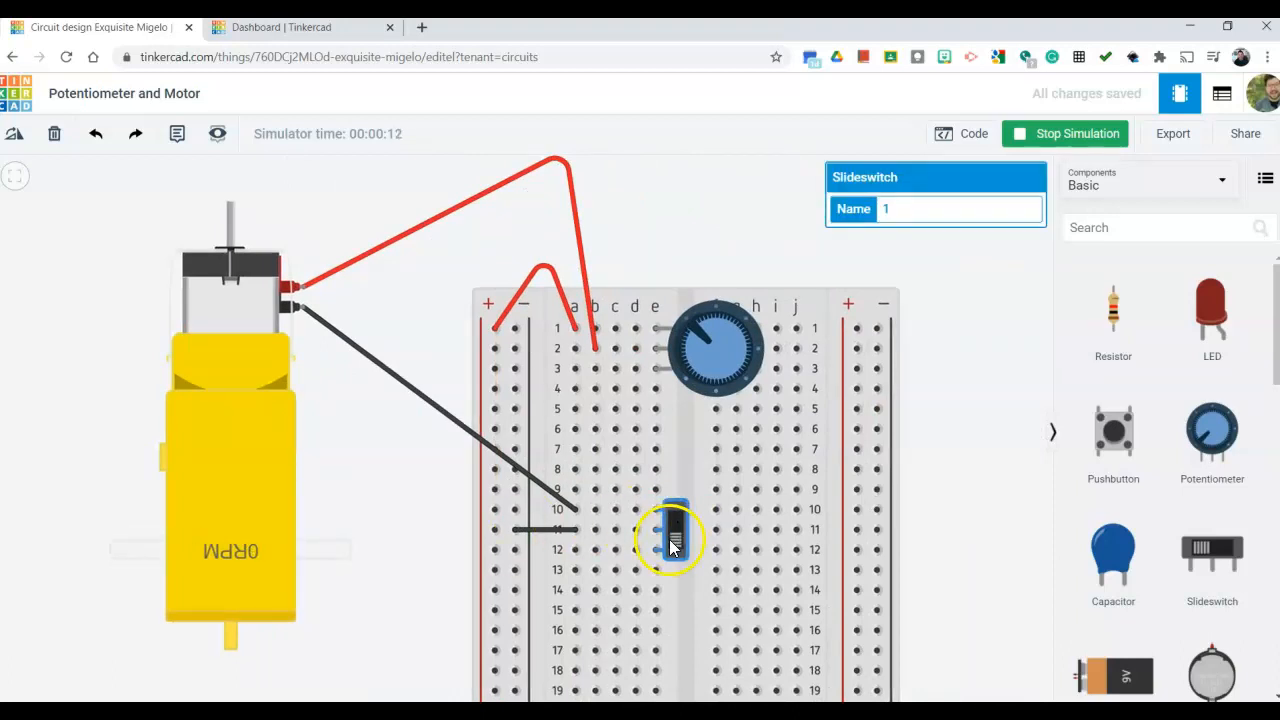
click(676, 520)
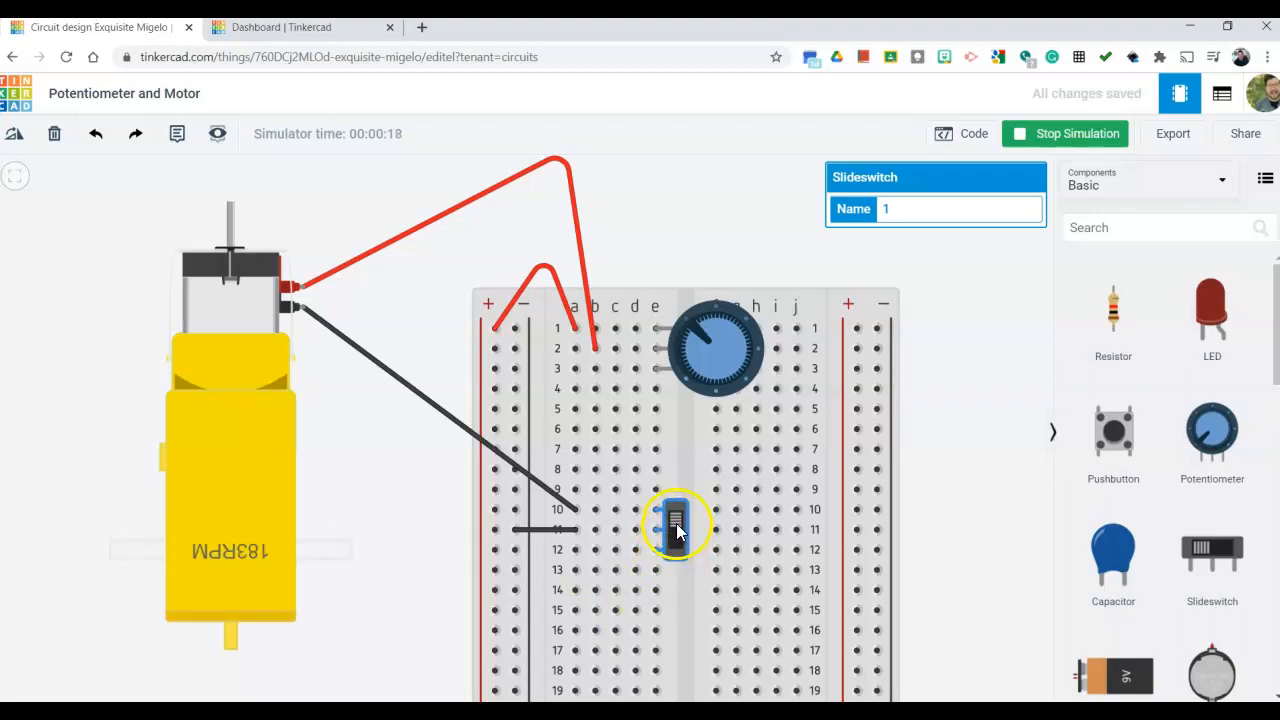
- Test the potentiometer's effect on motor speed by turning its knob clockwise and back to its starting position
click(695, 328)
drag(695, 327, 748, 367)
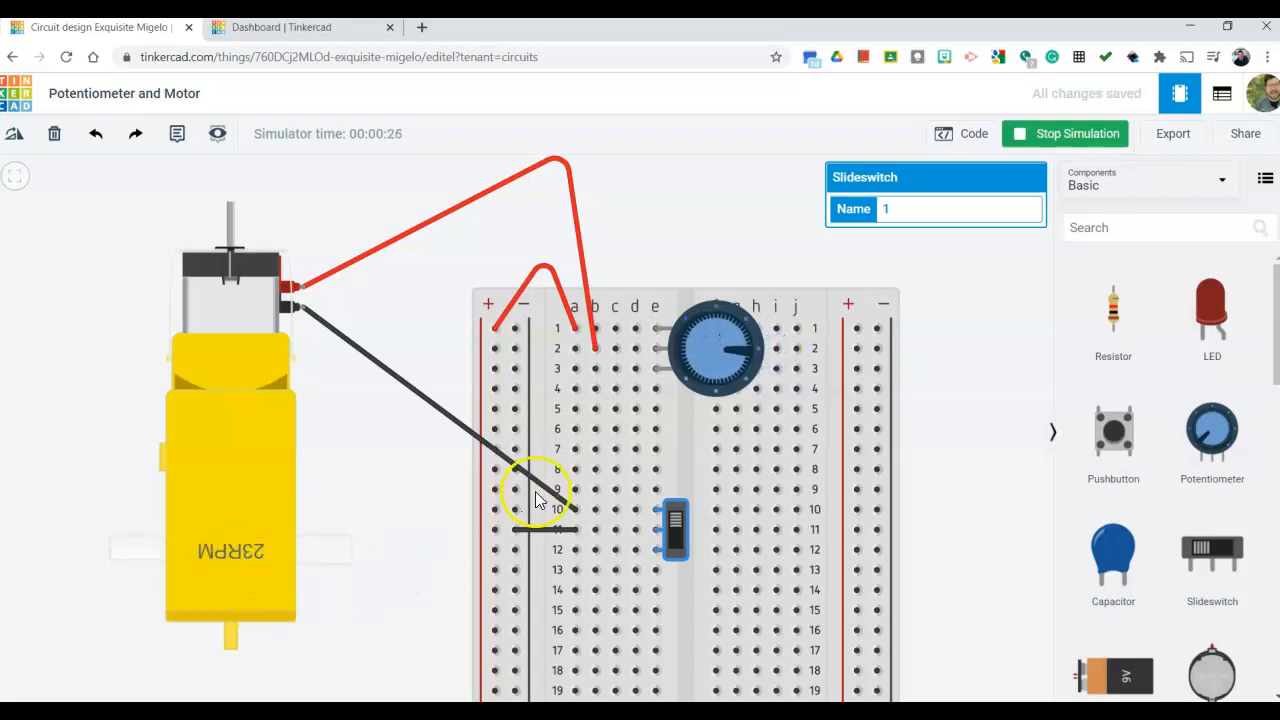
drag(757, 351, 640, 337)
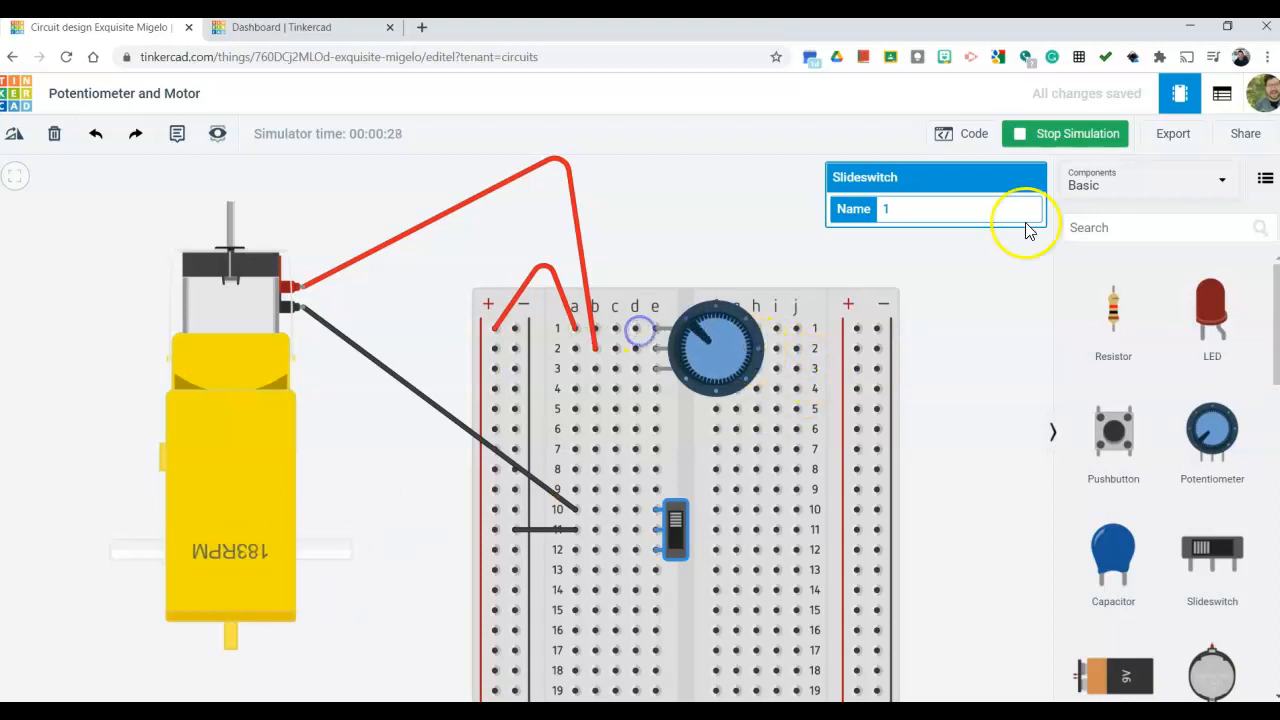
- Stop the running simulation and deselect the slideswitch
click(1068, 136)
click(1015, 335)
drag(975, 329, 955, 416)
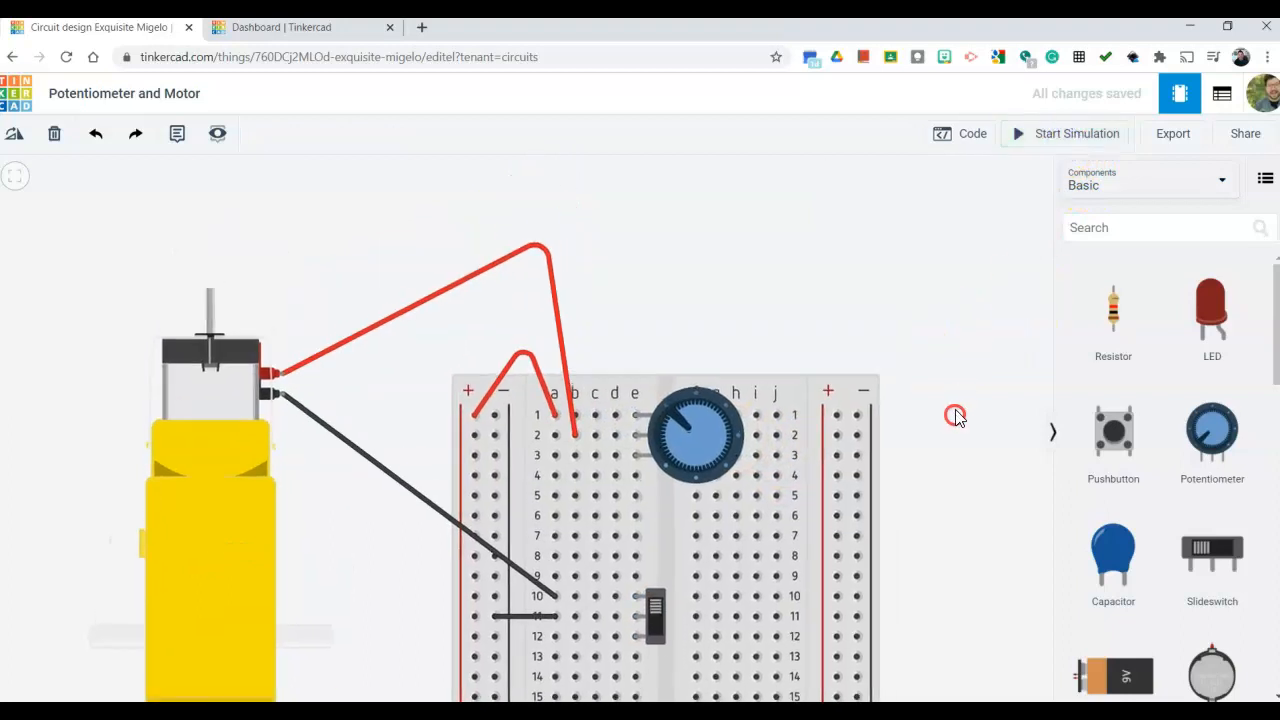
- Move the gearmotor to the right side of the breadboard and rotate it 180 degrees so its speed label reads upright
scroll(954, 417, down, 1)
click(307, 495)
drag(307, 495, 683, 224)
key(r)
key(r)
key(r)
key(r)
key(r)
key(r)
drag(964, 349, 771, 439)
drag(643, 272, 797, 420)
mouse_move(929, 460)
mouse_down()
mouse_move(905, 508)
mouse_move(911, 446)
mouse_up()
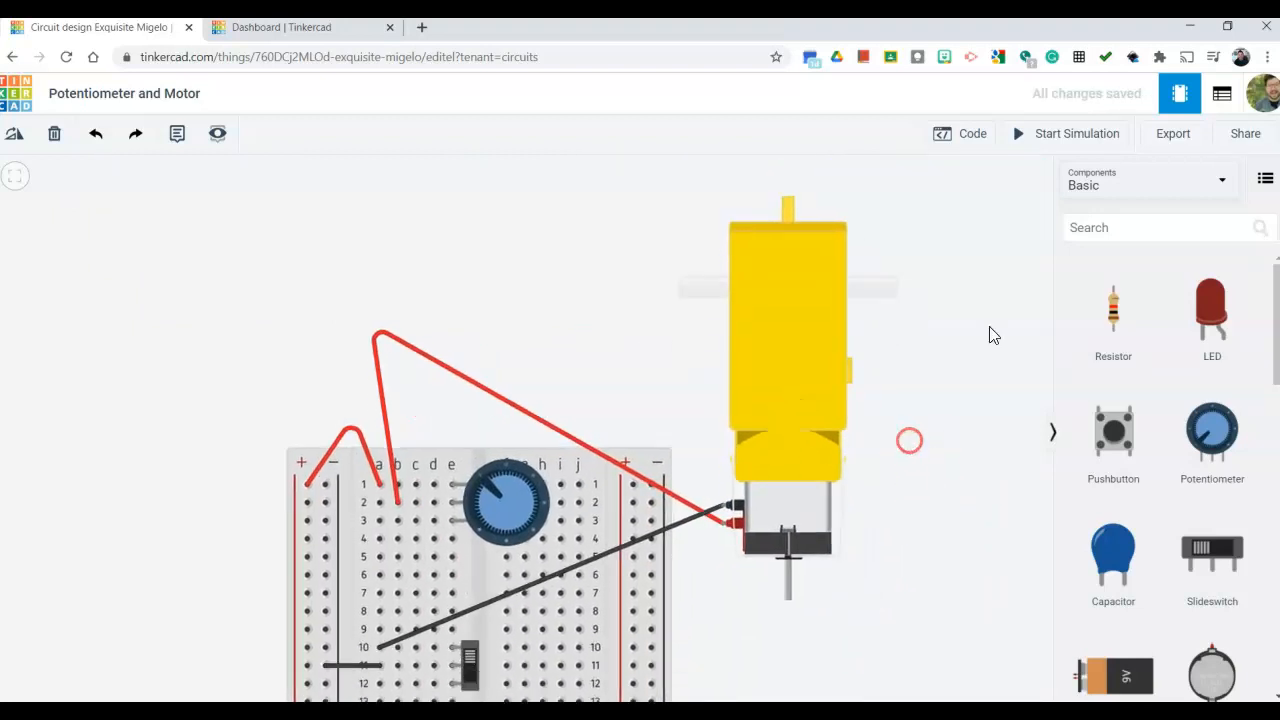
- Restart the simulation to check the gearmotor's speed label and try turning the potentiometer's knob further counterclockwise
click(1045, 133)
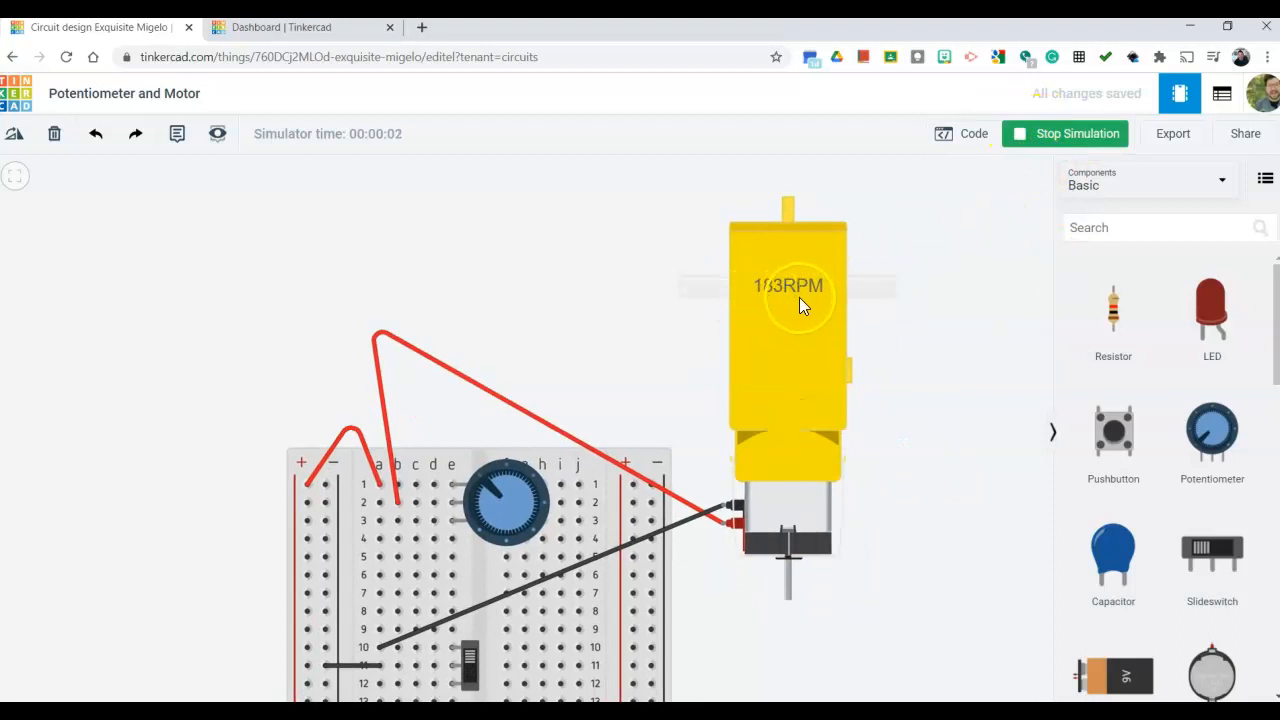
drag(510, 485, 482, 498)
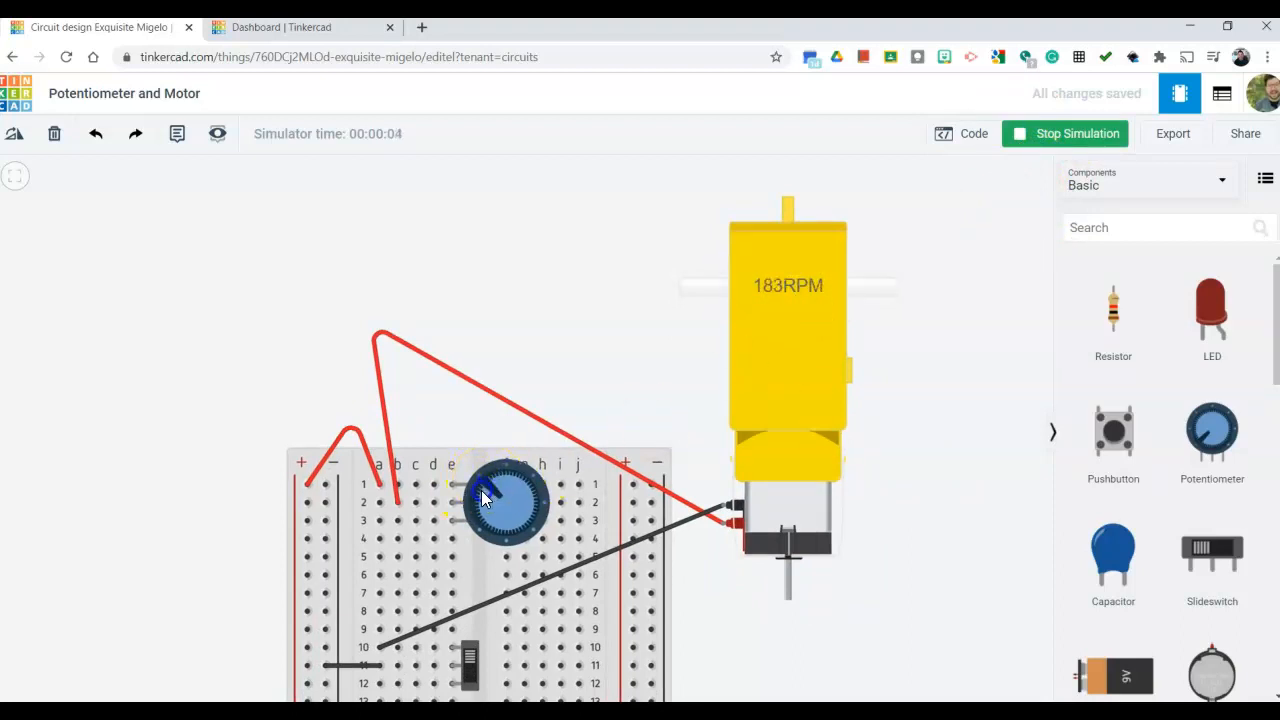
click(486, 491)
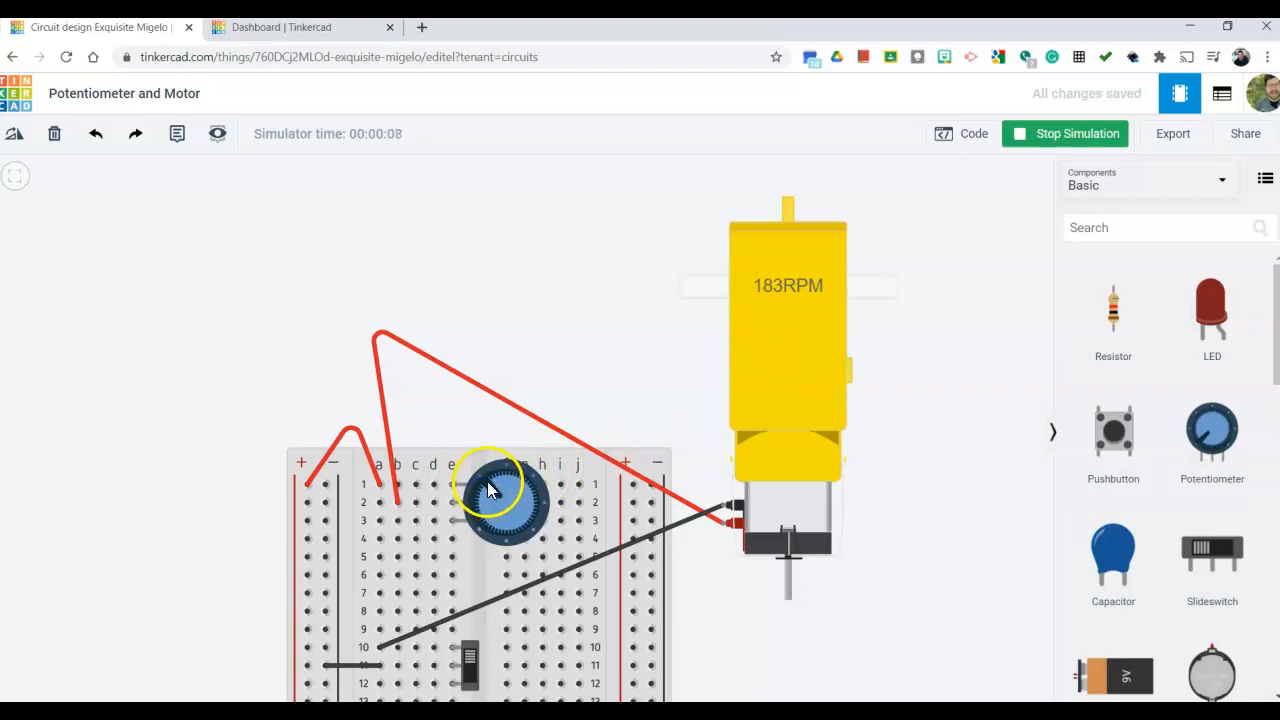
drag(486, 491, 452, 497)
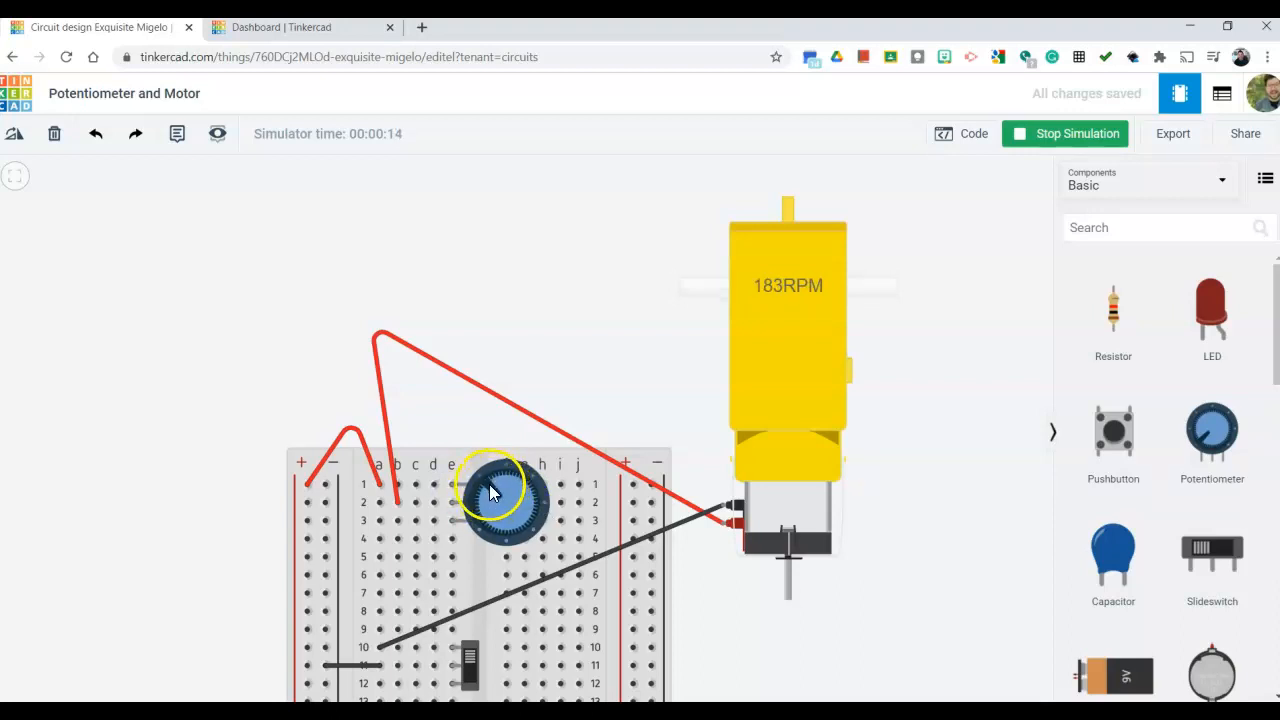
- Turn the potentiometer's knob clockwise to test how it slows the gearmotor, and stop the simulation
drag(486, 490, 535, 497)
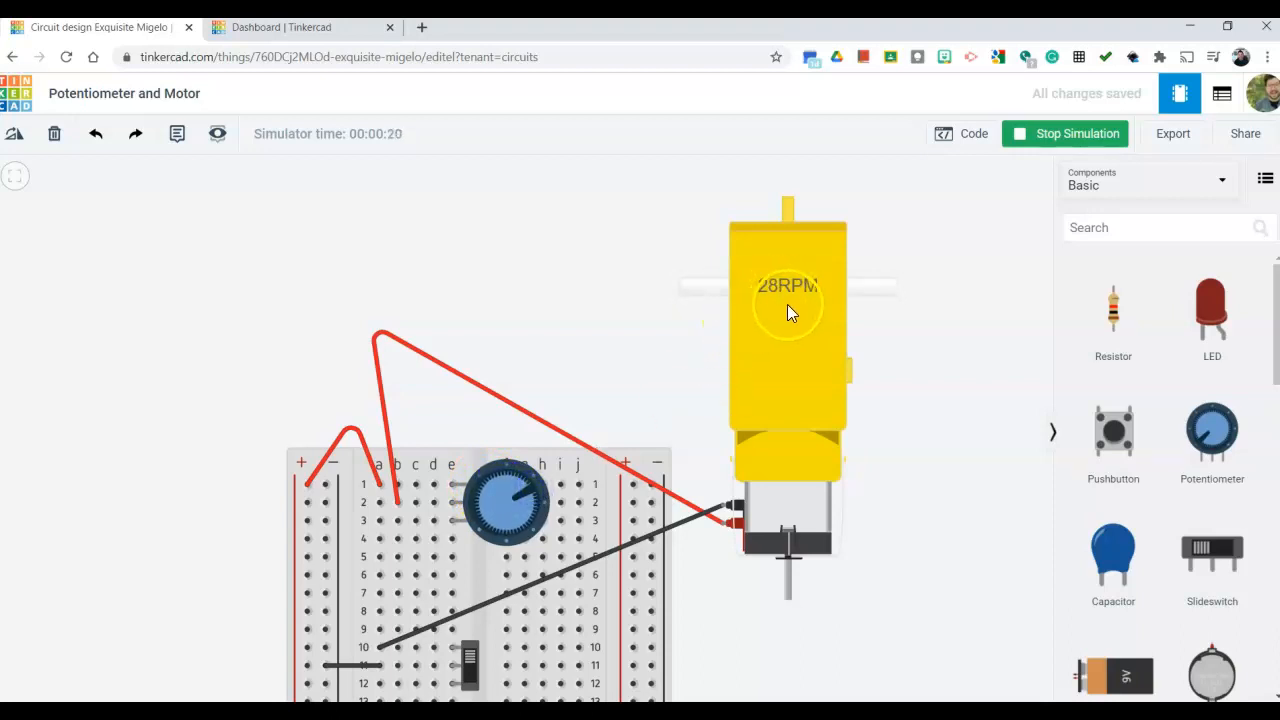
drag(539, 502, 528, 487)
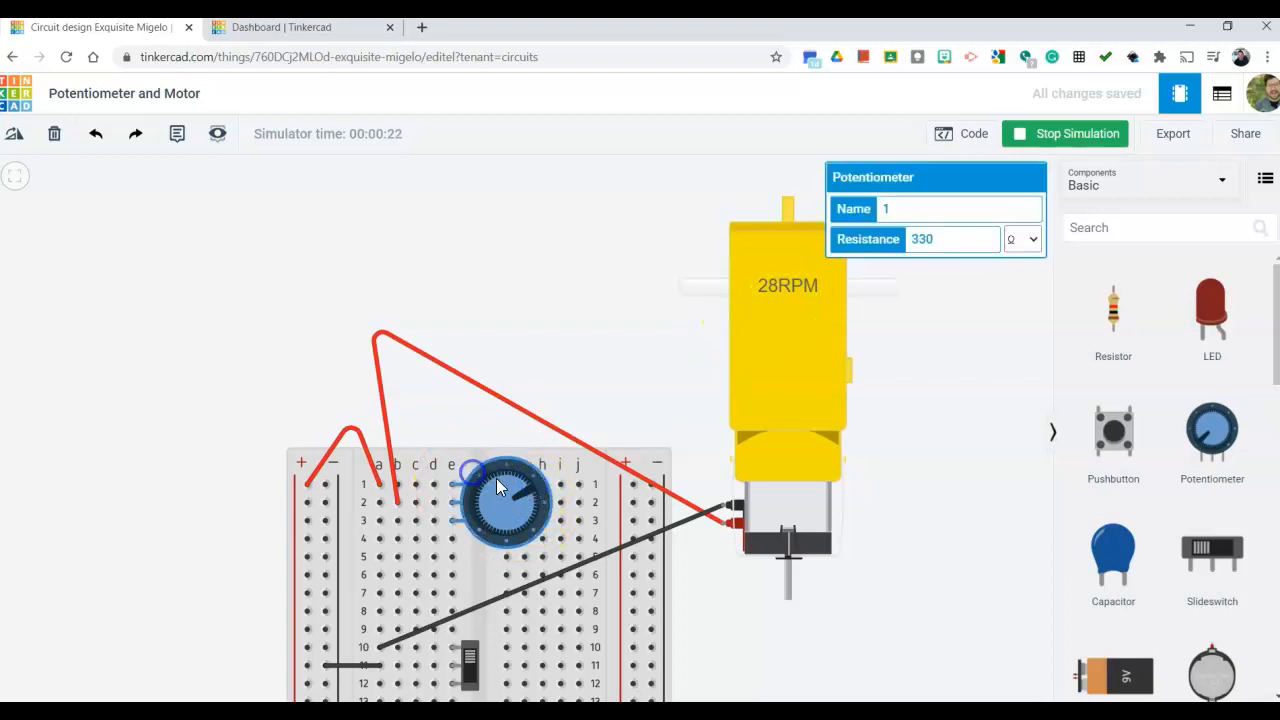
click(1060, 135)
- Restart the simulation and test the motor speed by turning the potentiometer's knob clockwise and back
scroll(915, 462, down, 2)
drag(889, 546, 870, 510)
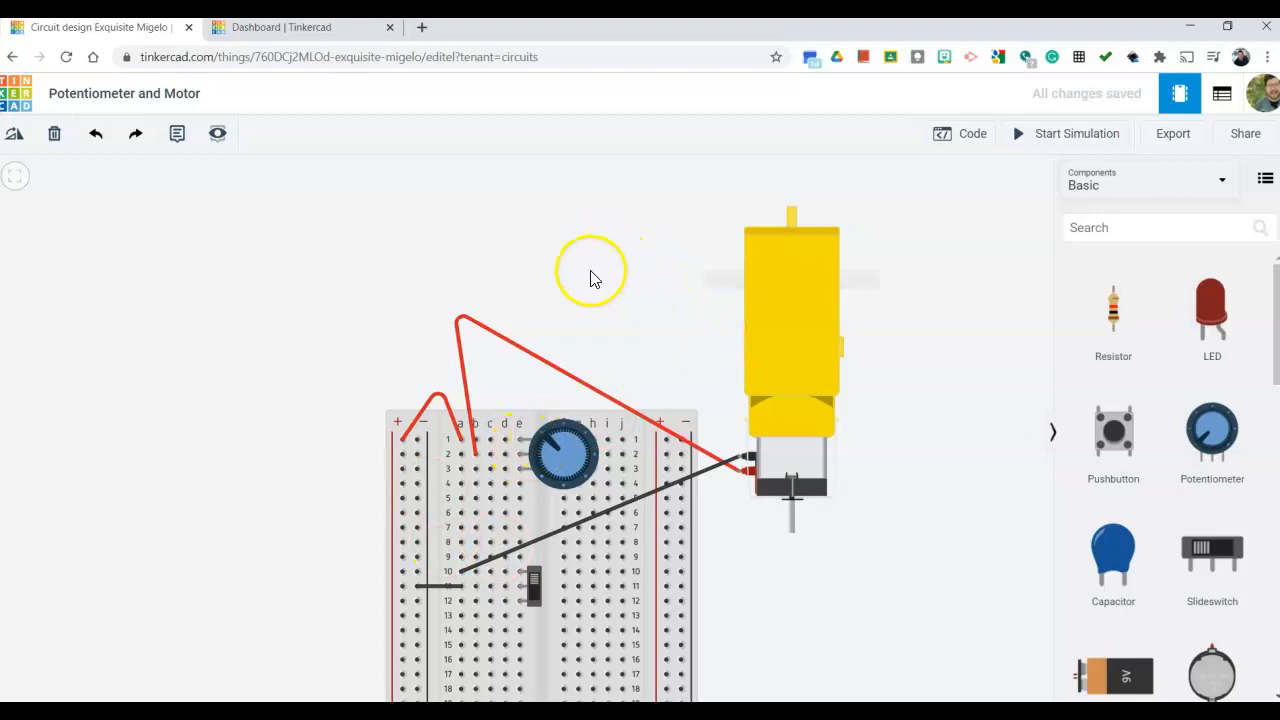
click(583, 308)
drag(583, 308, 562, 300)
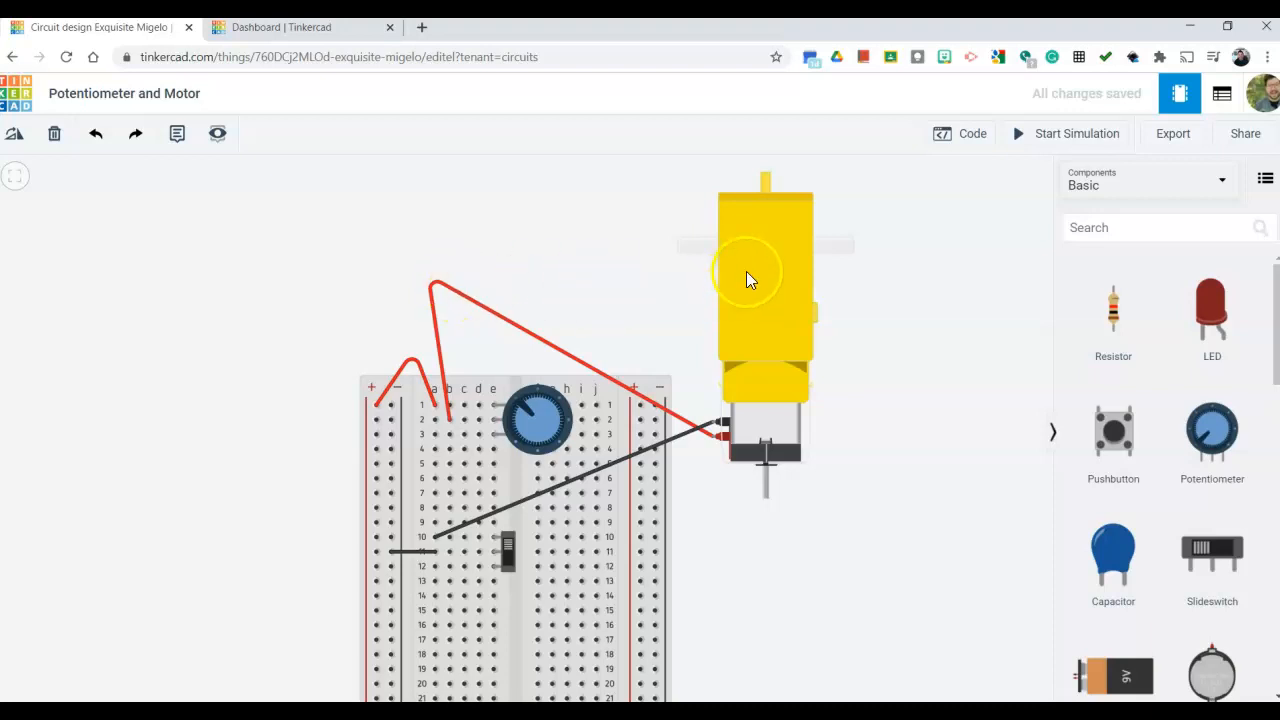
click(1070, 137)
drag(524, 407, 540, 408)
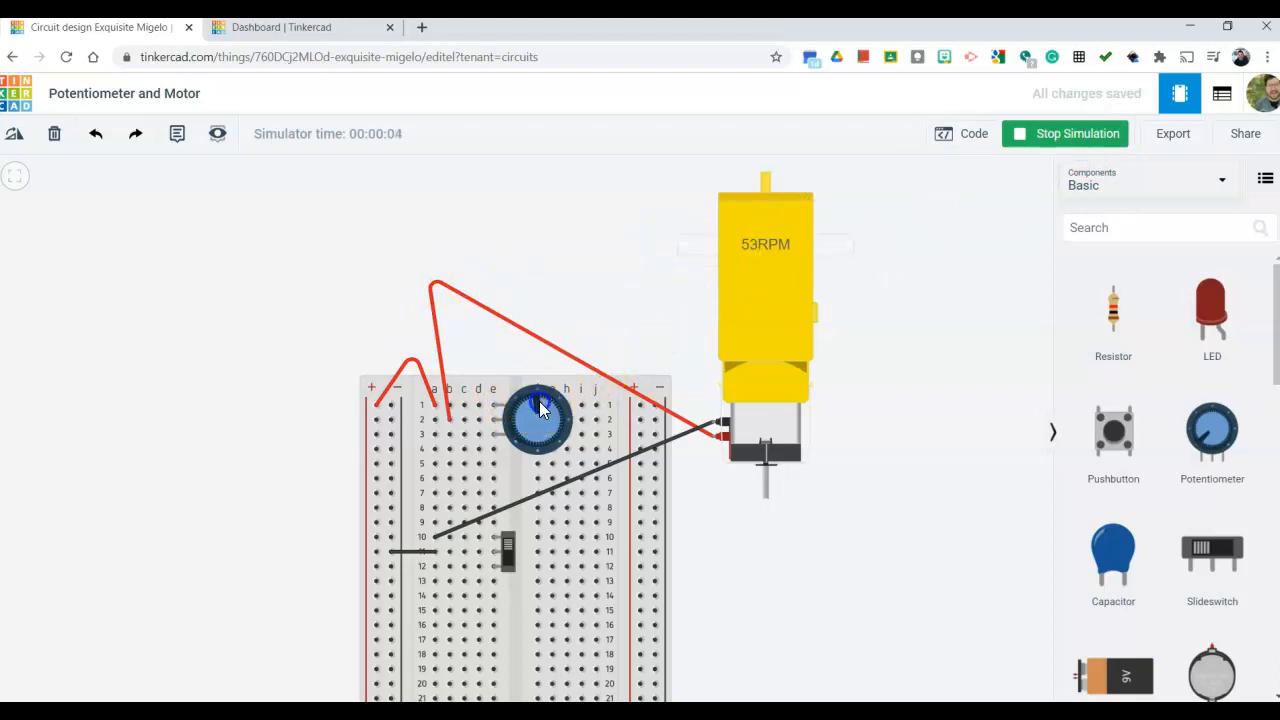
- Toggle the slideswitch off and on to test its control of the gearmotor, and stop the simulation
click(507, 548)
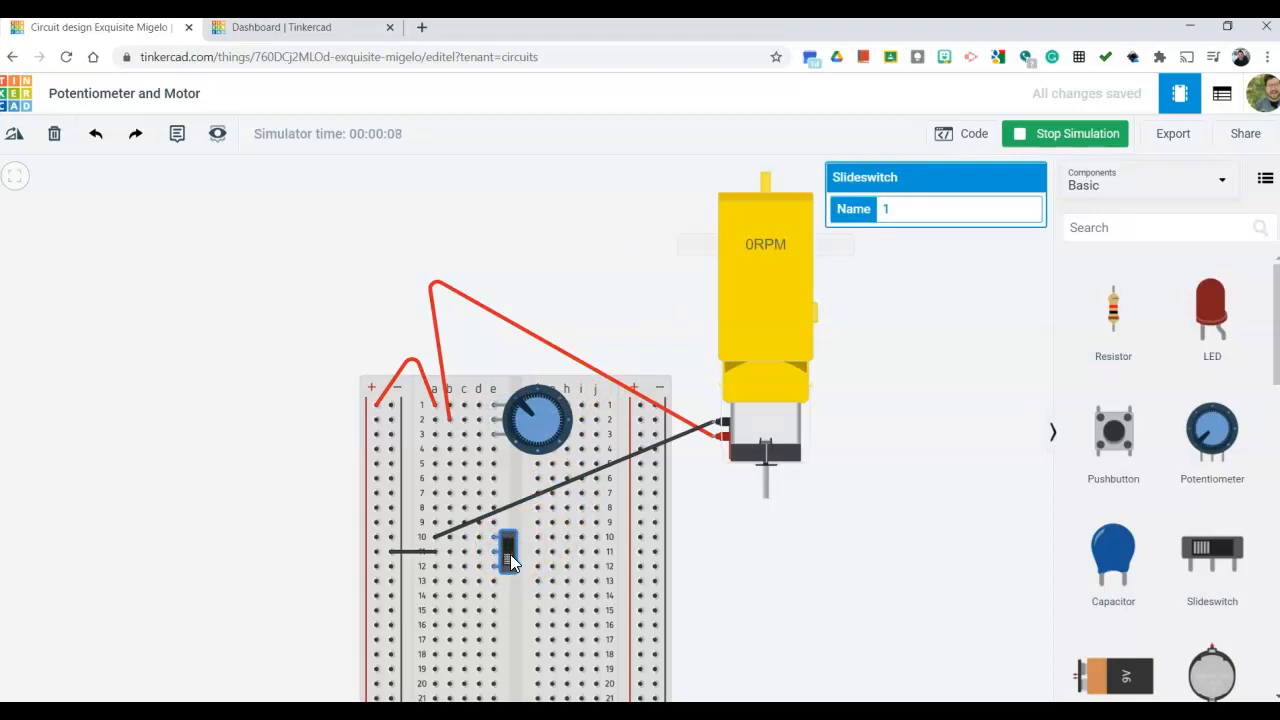
click(510, 555)
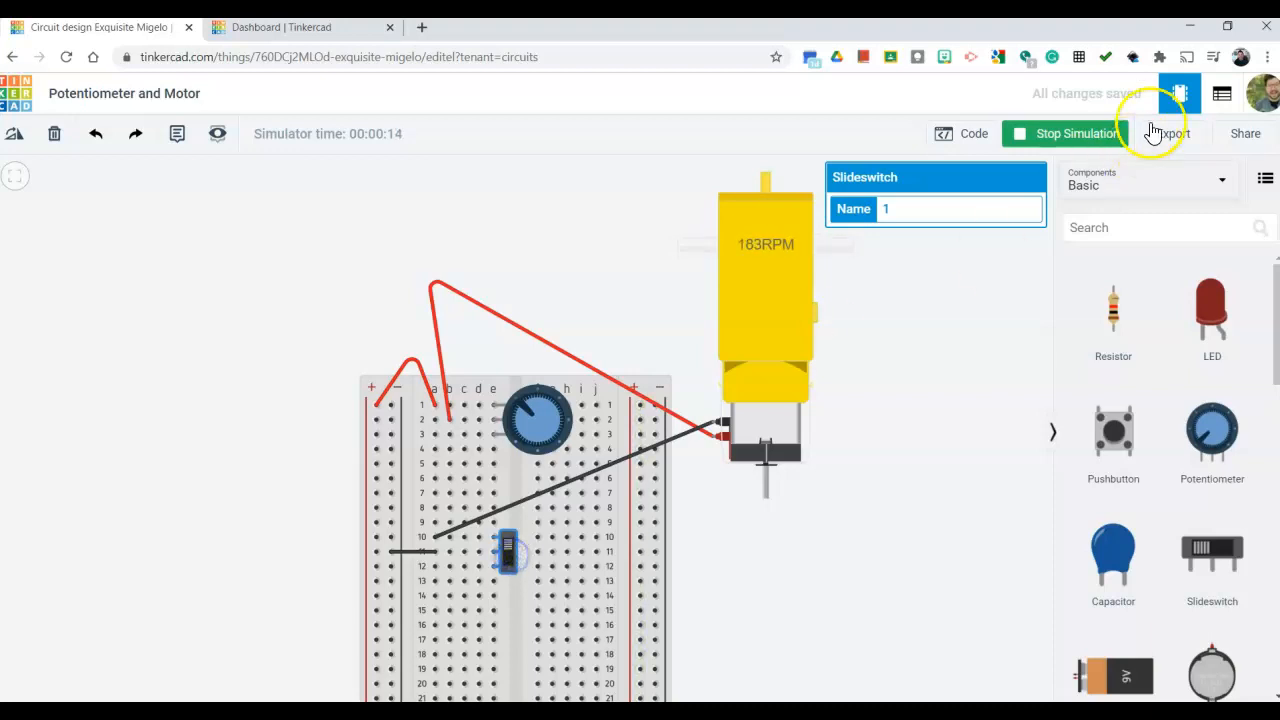
click(1075, 133)
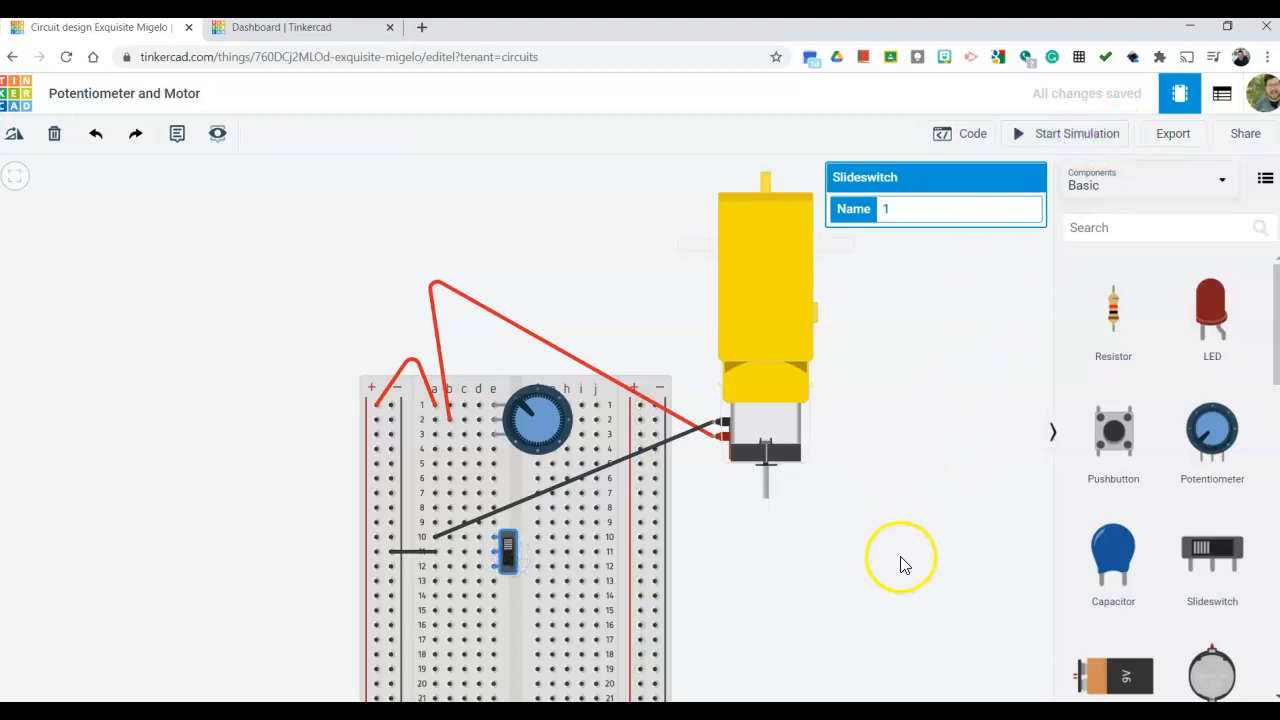
- Nudge the gearmotor slightly upward and closer to the breadboard, leaving it deselected
scroll(825, 613, up, 2)
scroll(825, 613, down, 2)
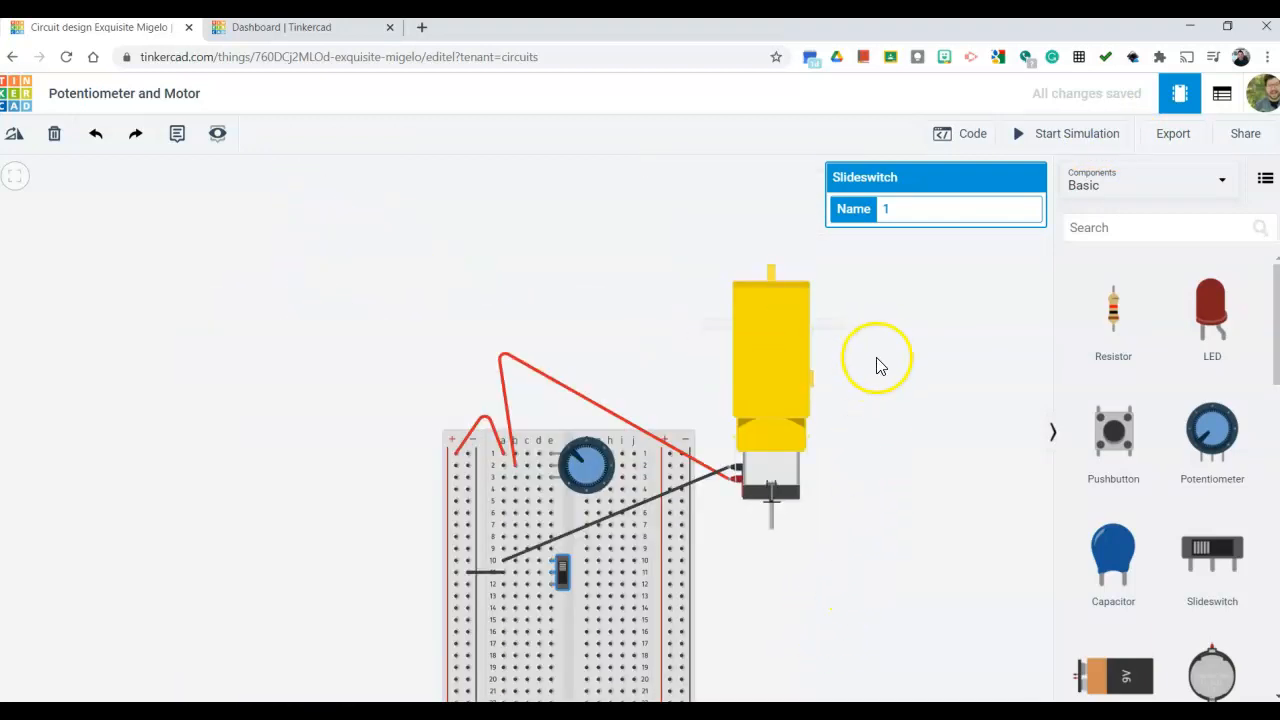
click(789, 384)
drag(794, 398, 777, 373)
click(891, 449)
drag(903, 420, 857, 443)
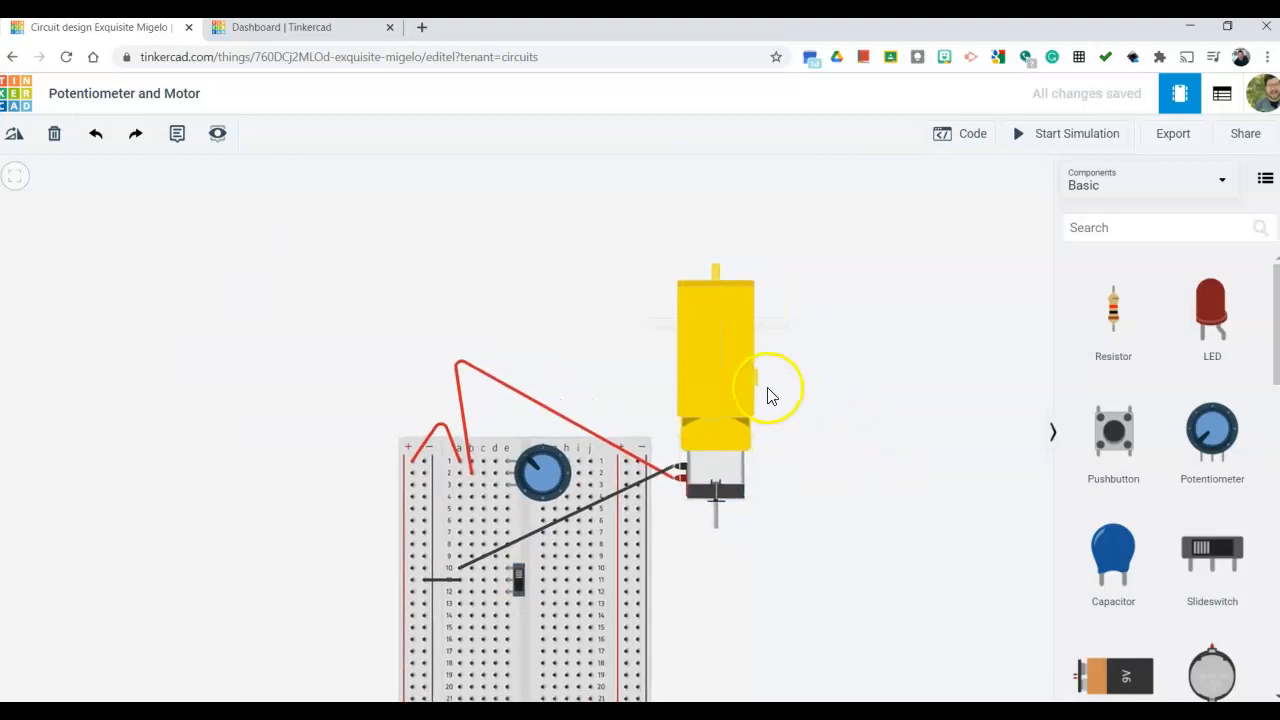
- Run the simulation again, toggle the slideswitch off and on, and turn the potentiometer's knob clockwise to slow the gearmotor
scroll(846, 557, up, 1)
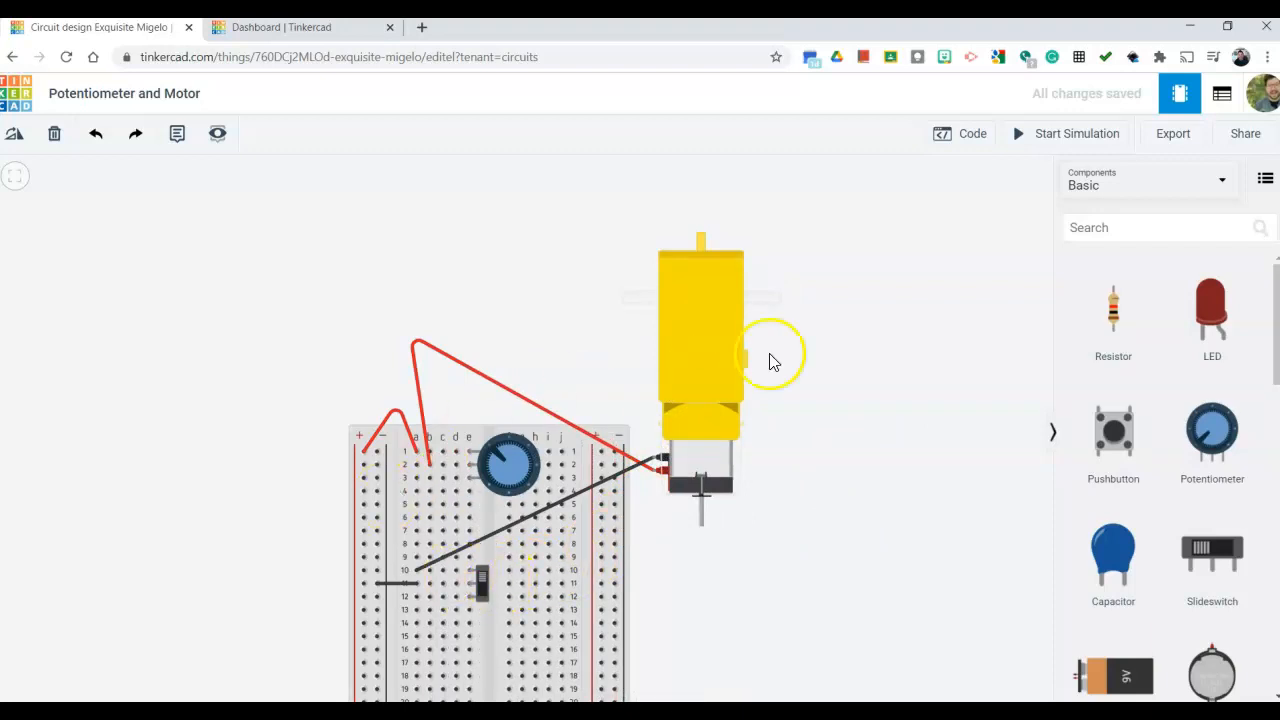
click(1068, 133)
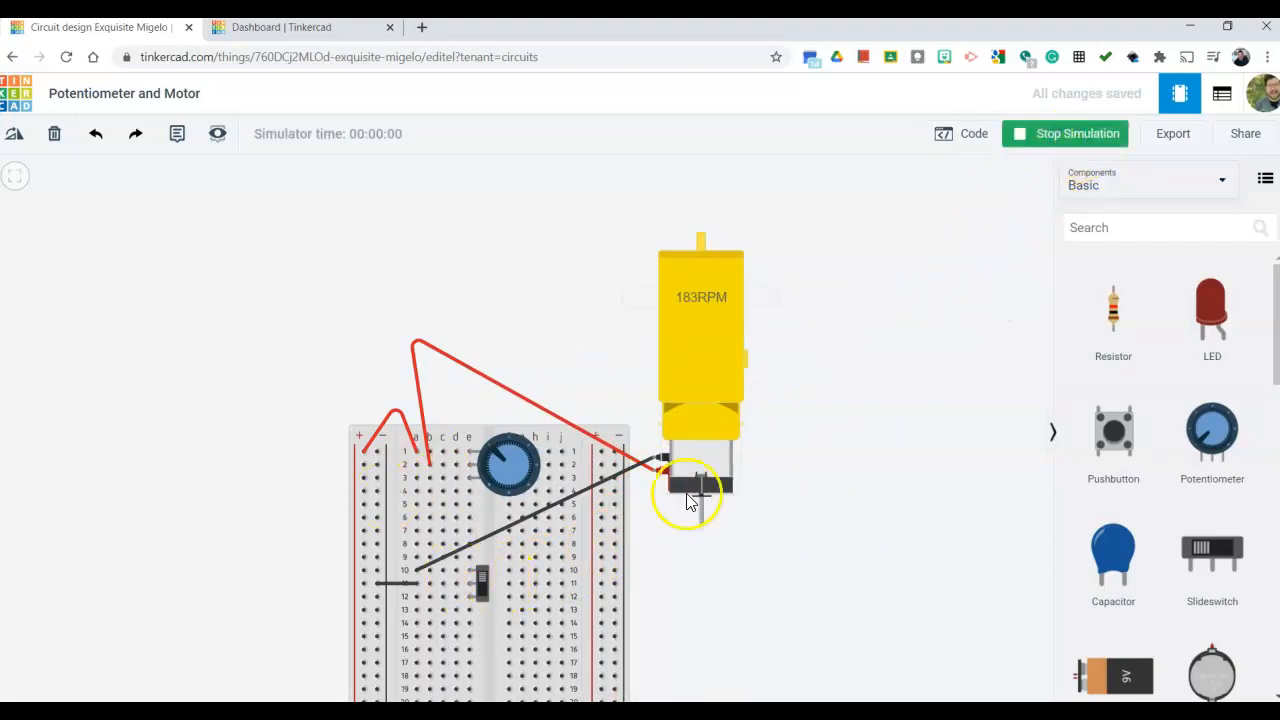
click(484, 585)
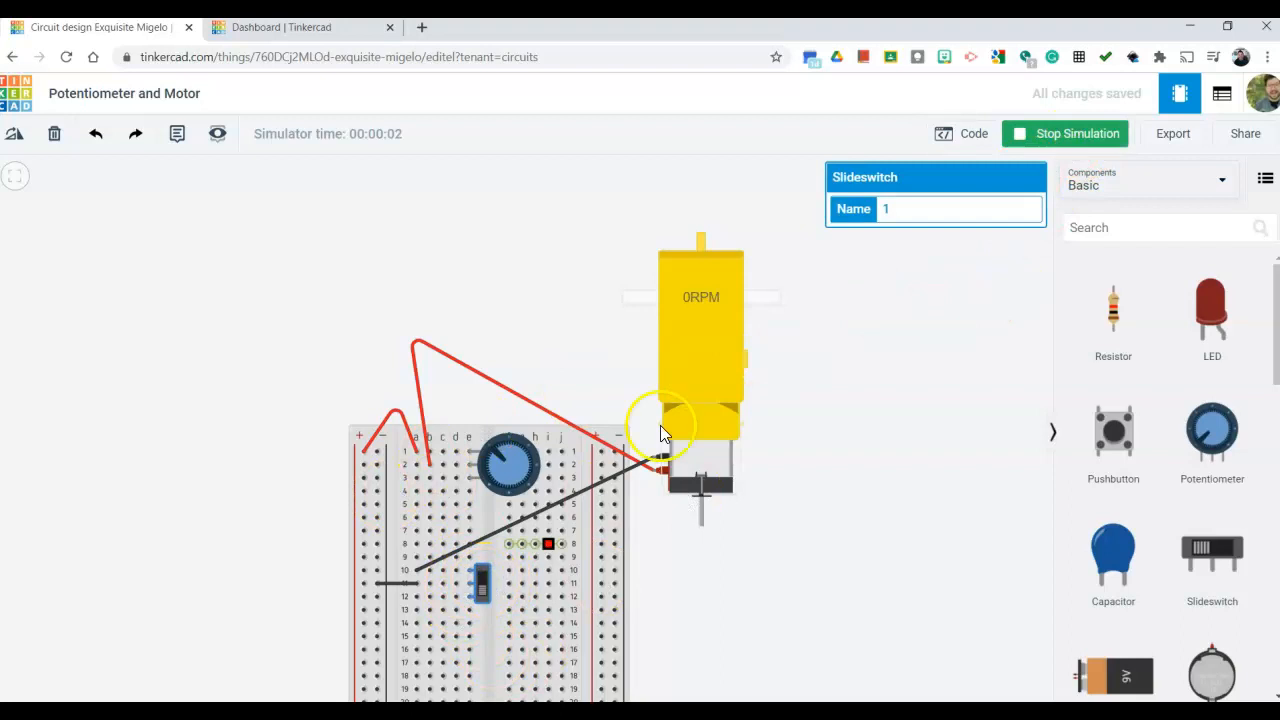
click(483, 587)
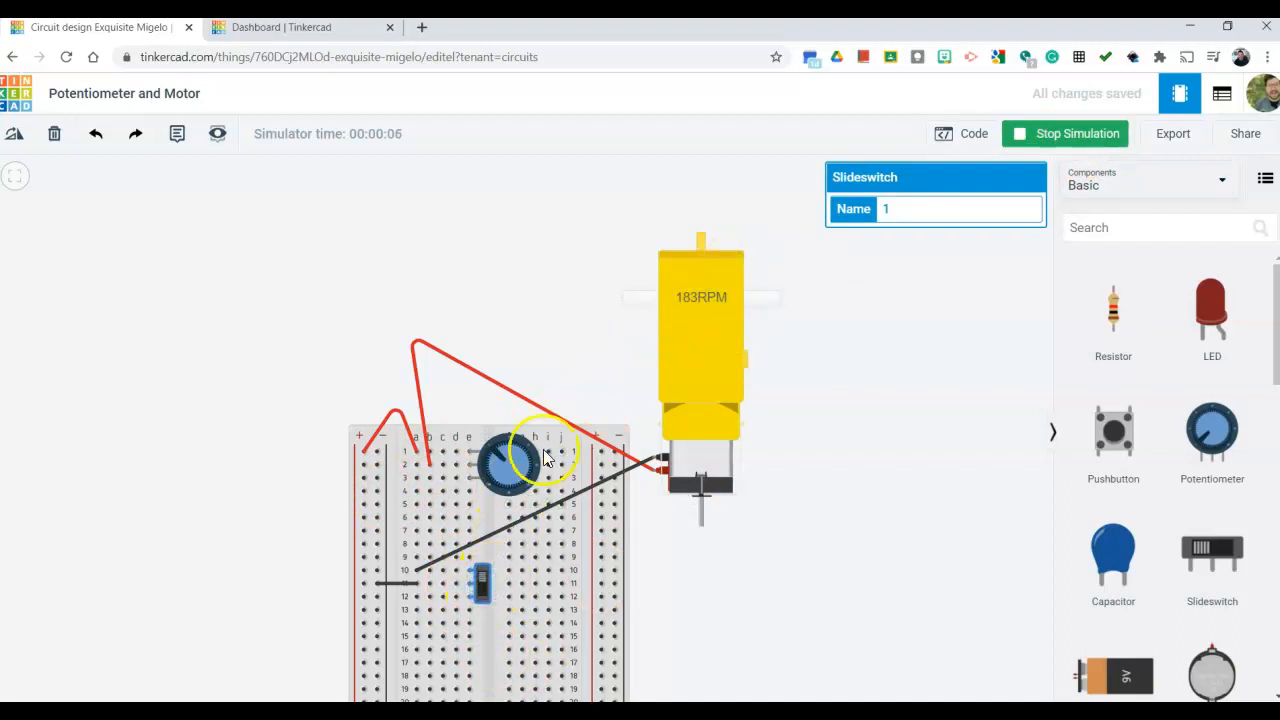
mouse_move(515, 455)
mouse_down()
mouse_move(541, 470)
mouse_move(496, 492)
mouse_move(538, 476)
mouse_move(520, 437)
mouse_up()
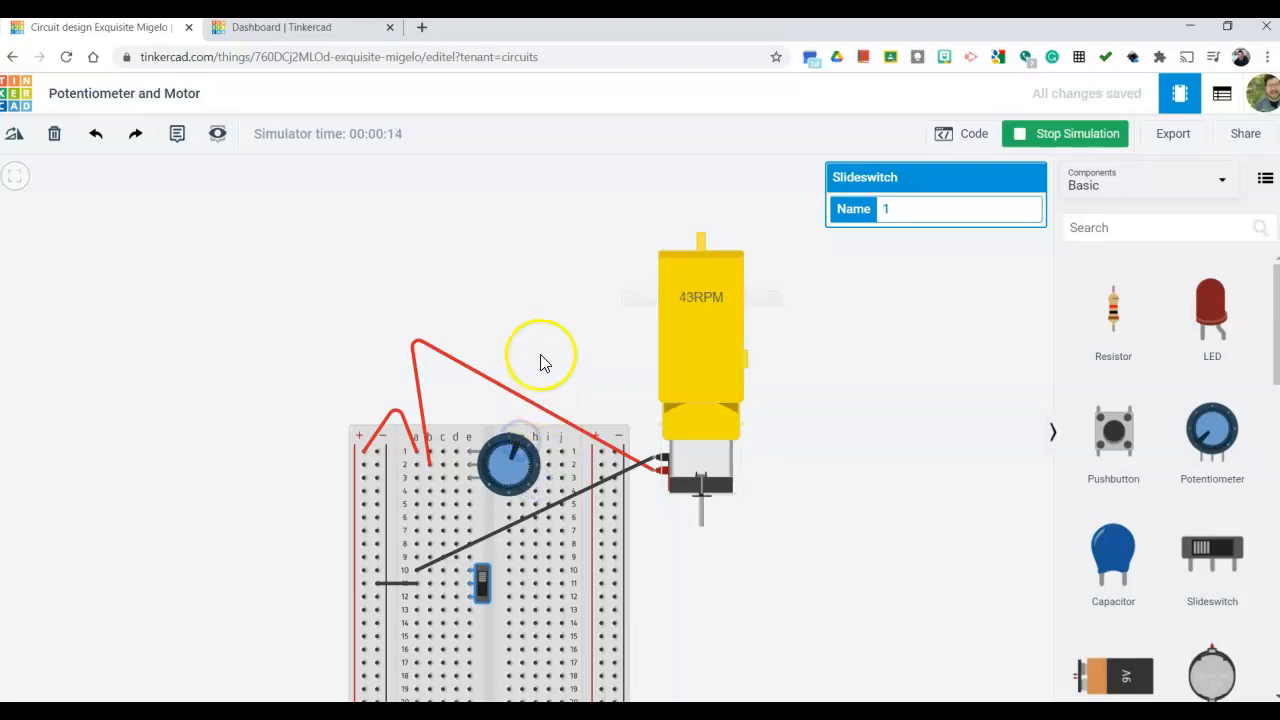